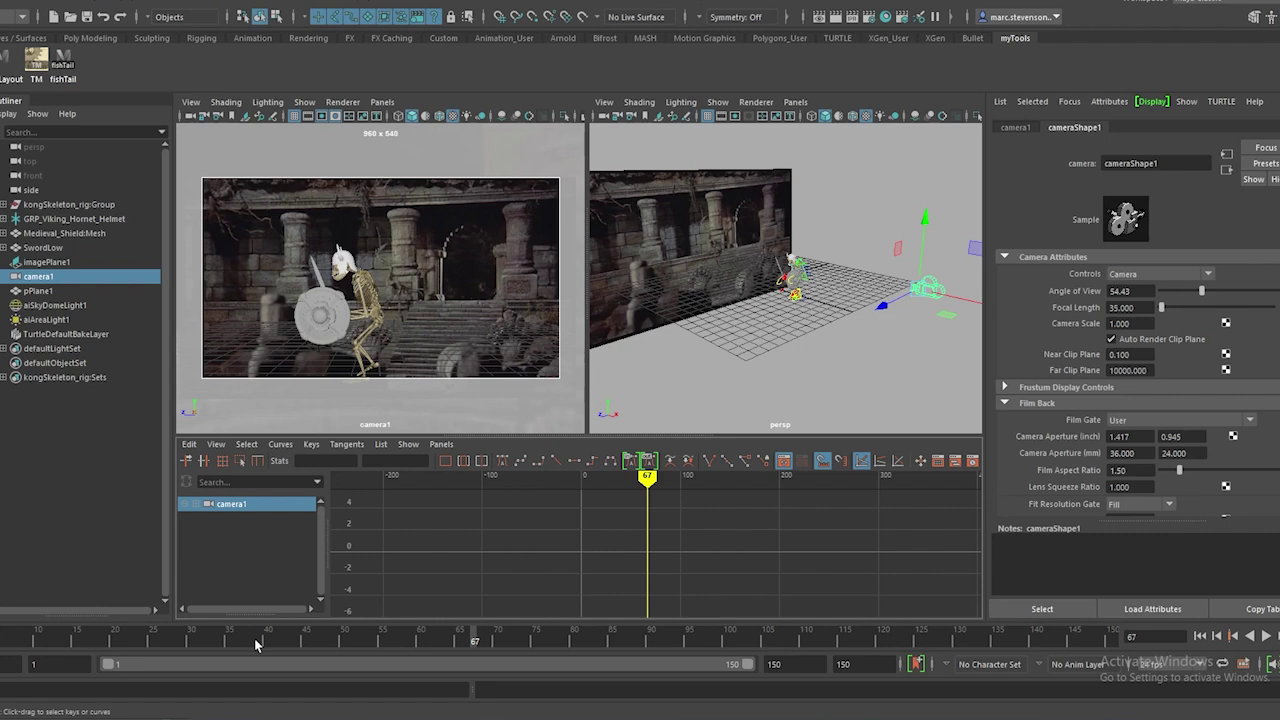
# Play the skeleton warrior's walk twice, then park the time slider on frame 53
pyautogui.hotkey('alt', 'v')
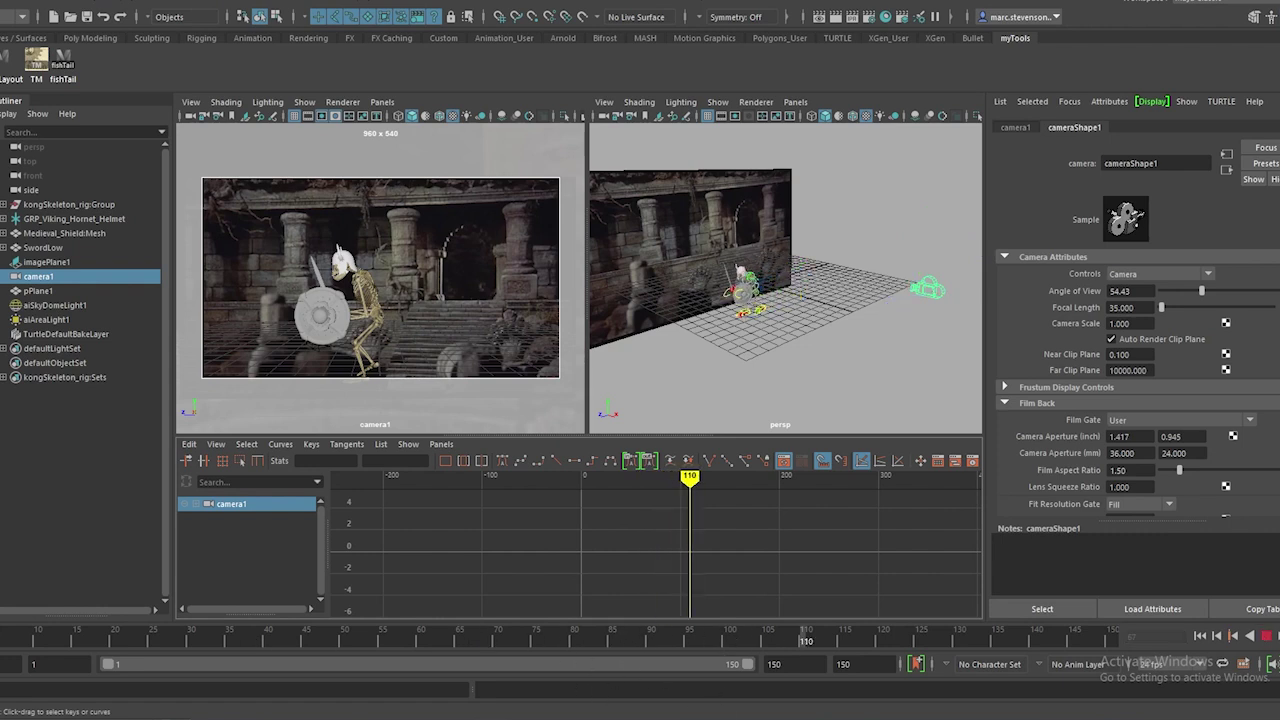
pyautogui.moveTo(708, 645); pyautogui.dragTo(384, 664)
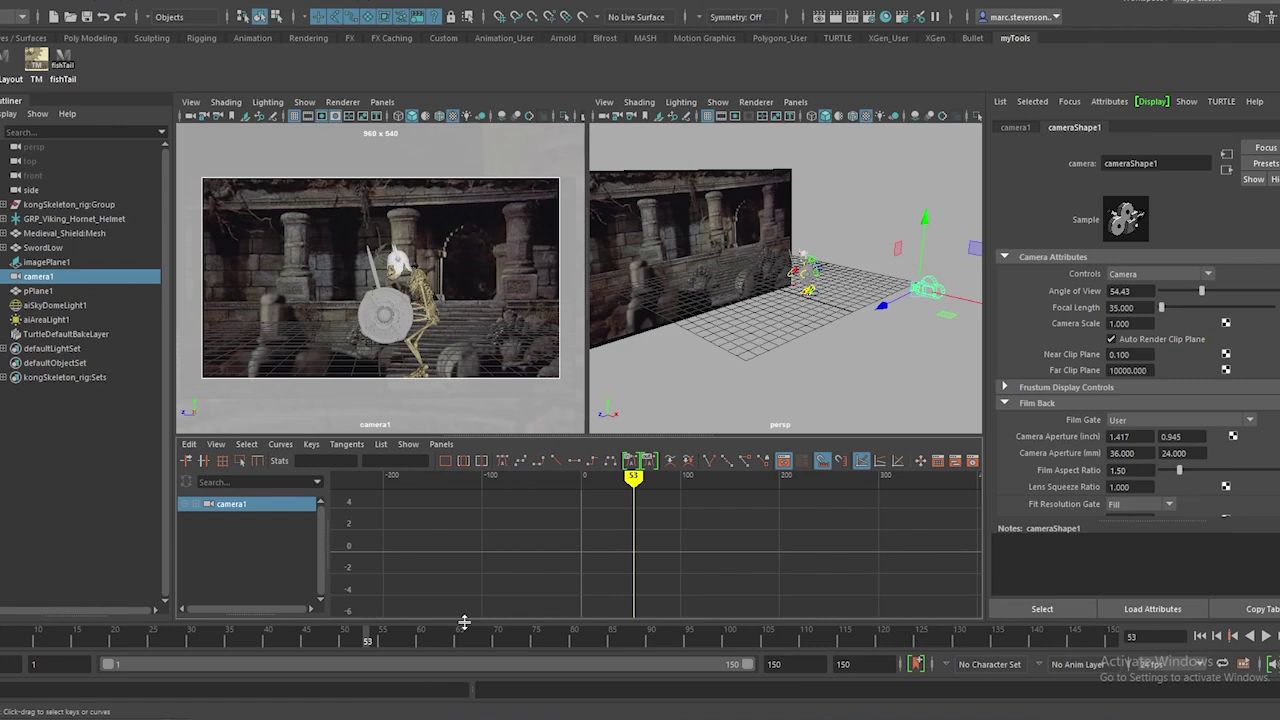
pyautogui.hotkey('alt', 'v')
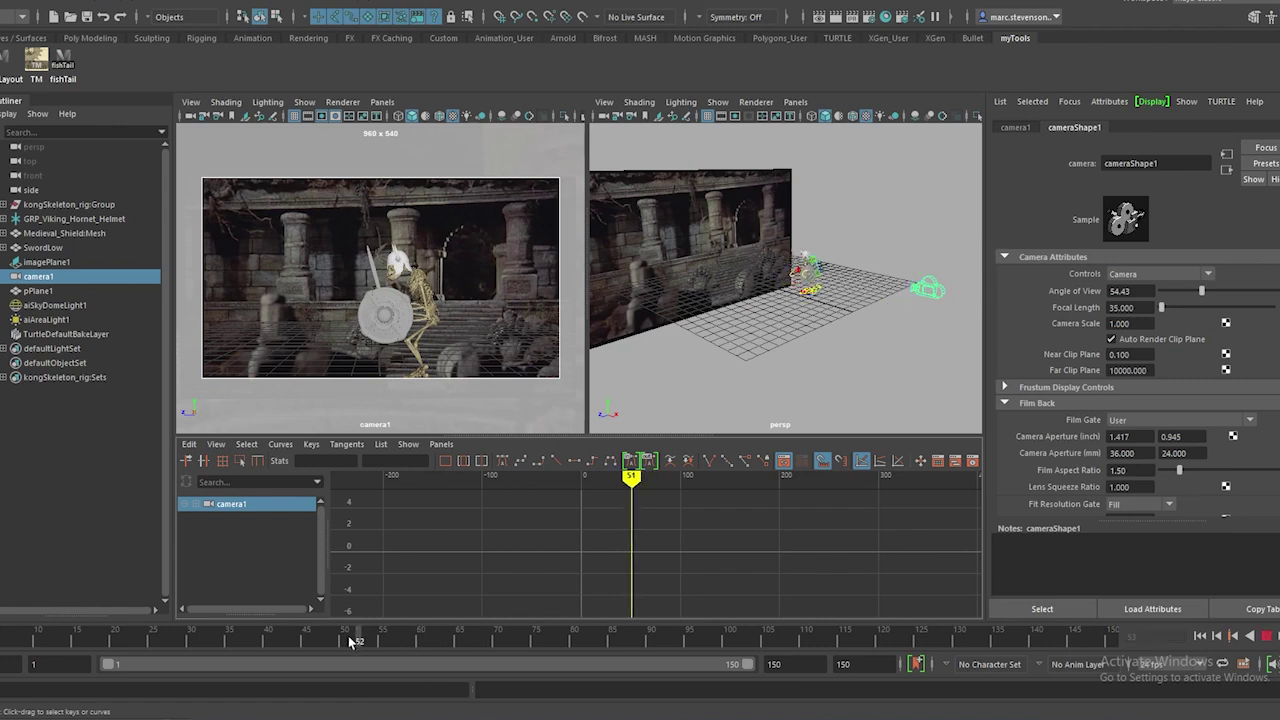
pyautogui.moveTo(620, 642); pyautogui.dragTo(379, 645)
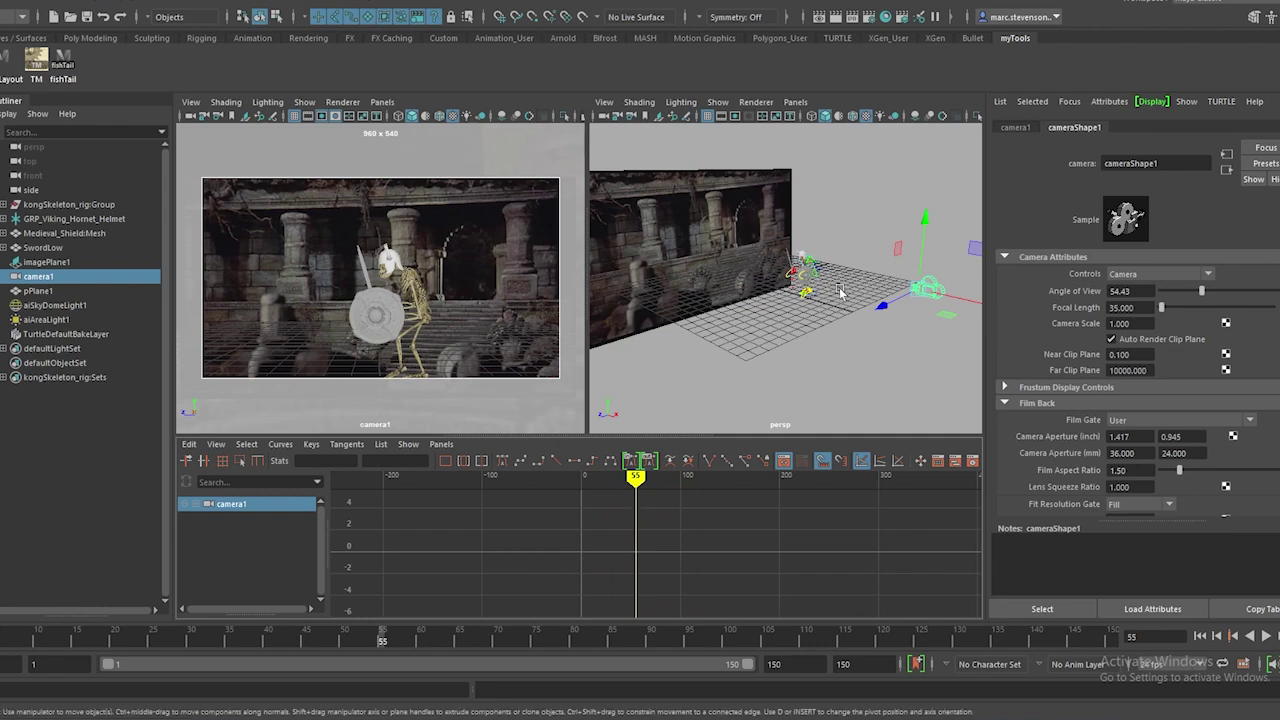
pyautogui.moveTo(384, 644); pyautogui.dragTo(367, 643)
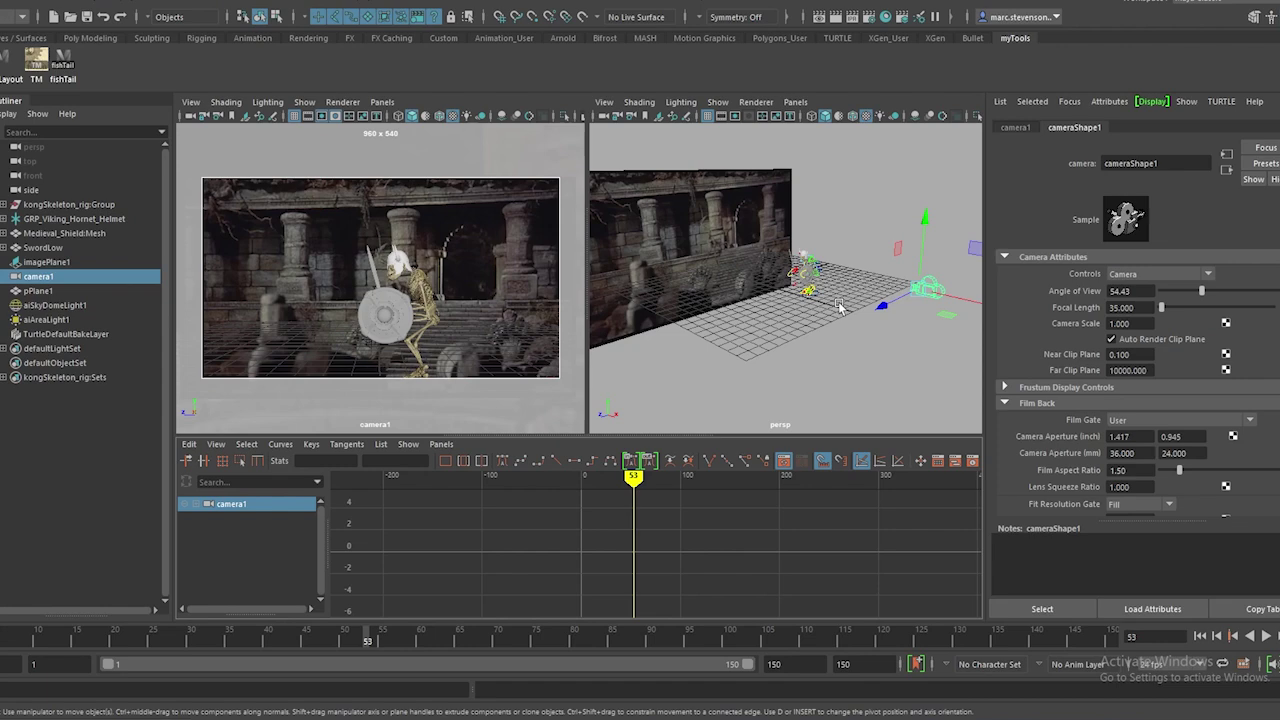
# Hide polygons in the perspective view and marquee-select the rig's control curves
pyautogui.click(718, 102)
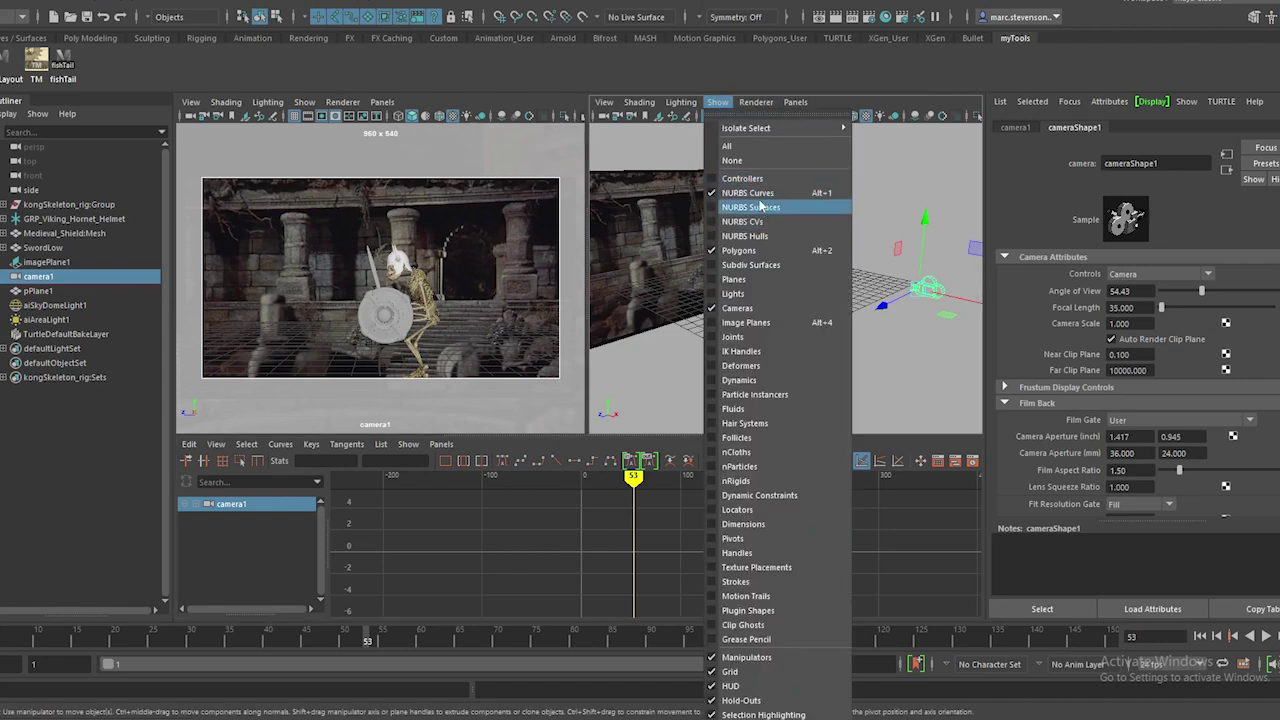
pyautogui.click(766, 250)
pyautogui.scroll(3, 826, 358)
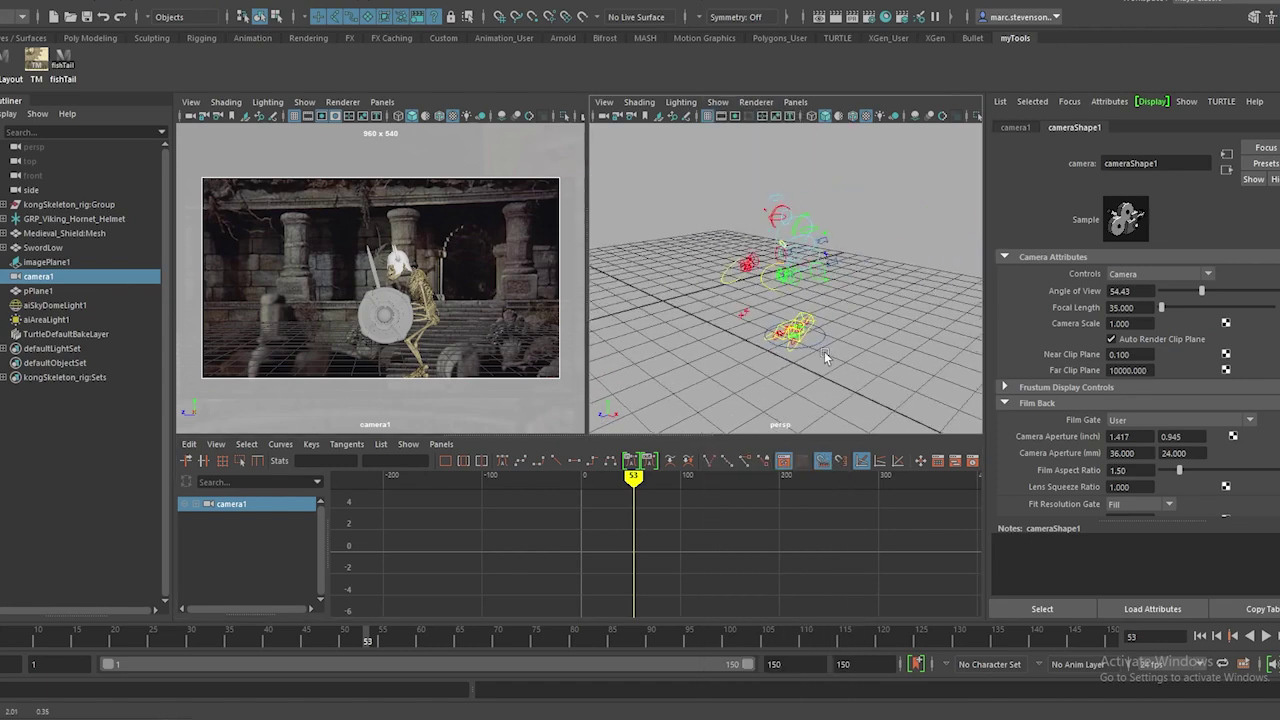
pyautogui.scroll(2, 826, 358)
pyautogui.moveTo(872, 178); pyautogui.dragTo(650, 440)
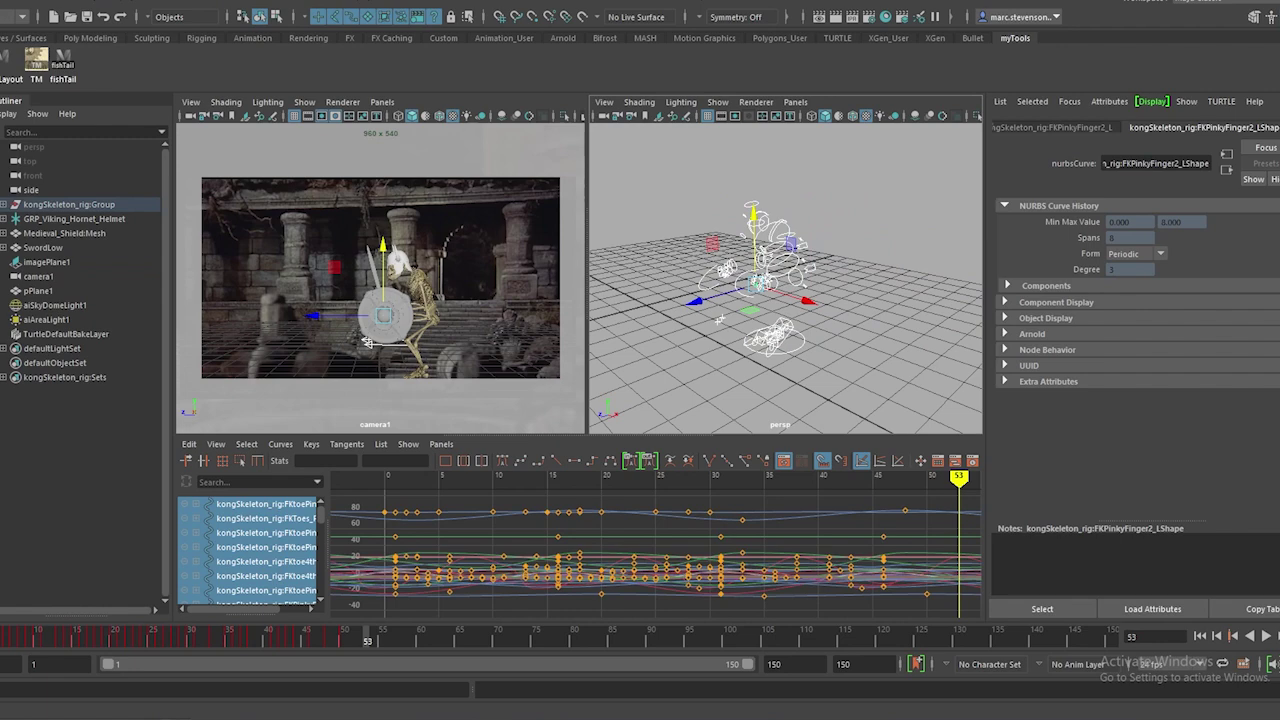
# Bake the controls' animation with Bake Simulation at Sample by 2
pyautogui.click(20, 2)
pyautogui.moveTo(80, 125)
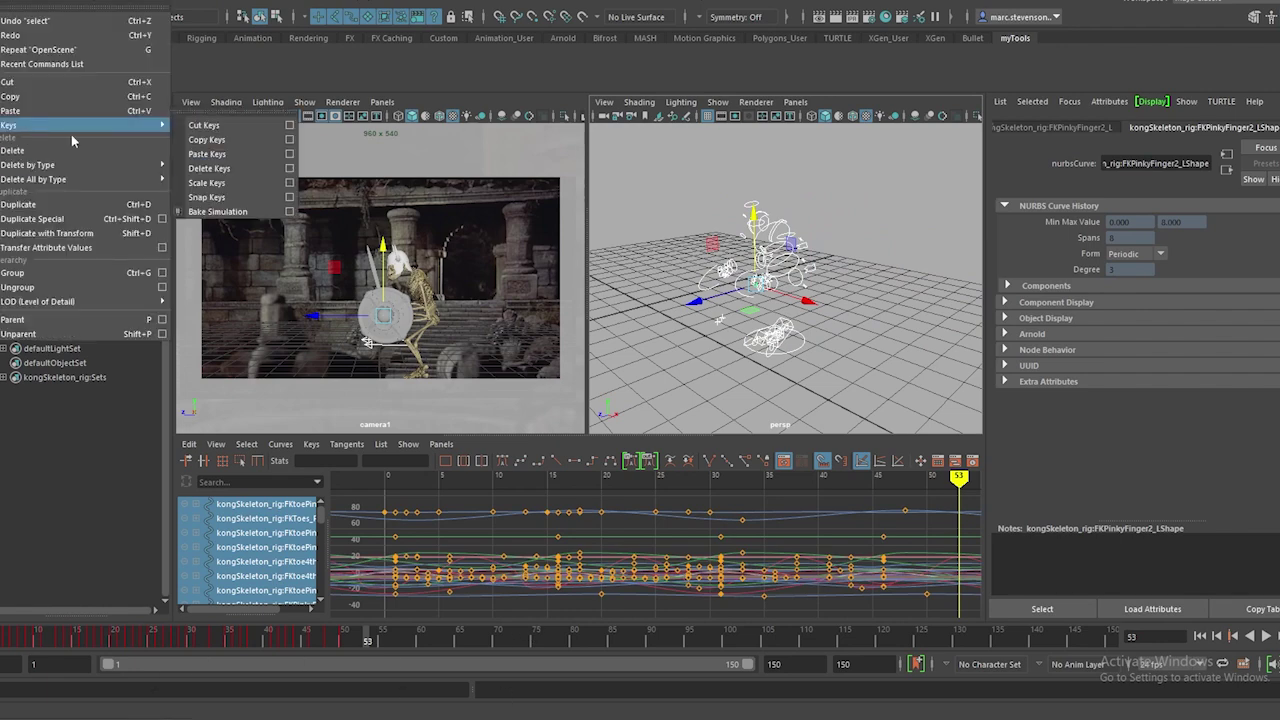
pyautogui.click(289, 212)
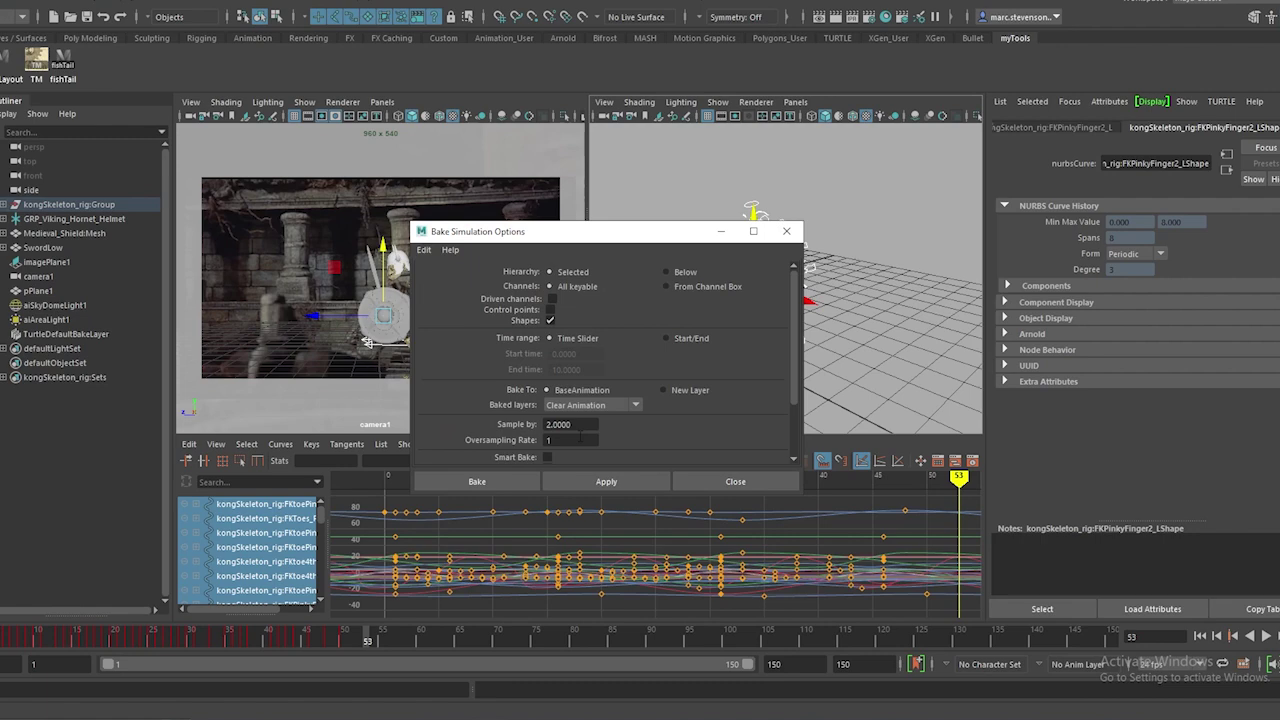
pyautogui.click(504, 490)
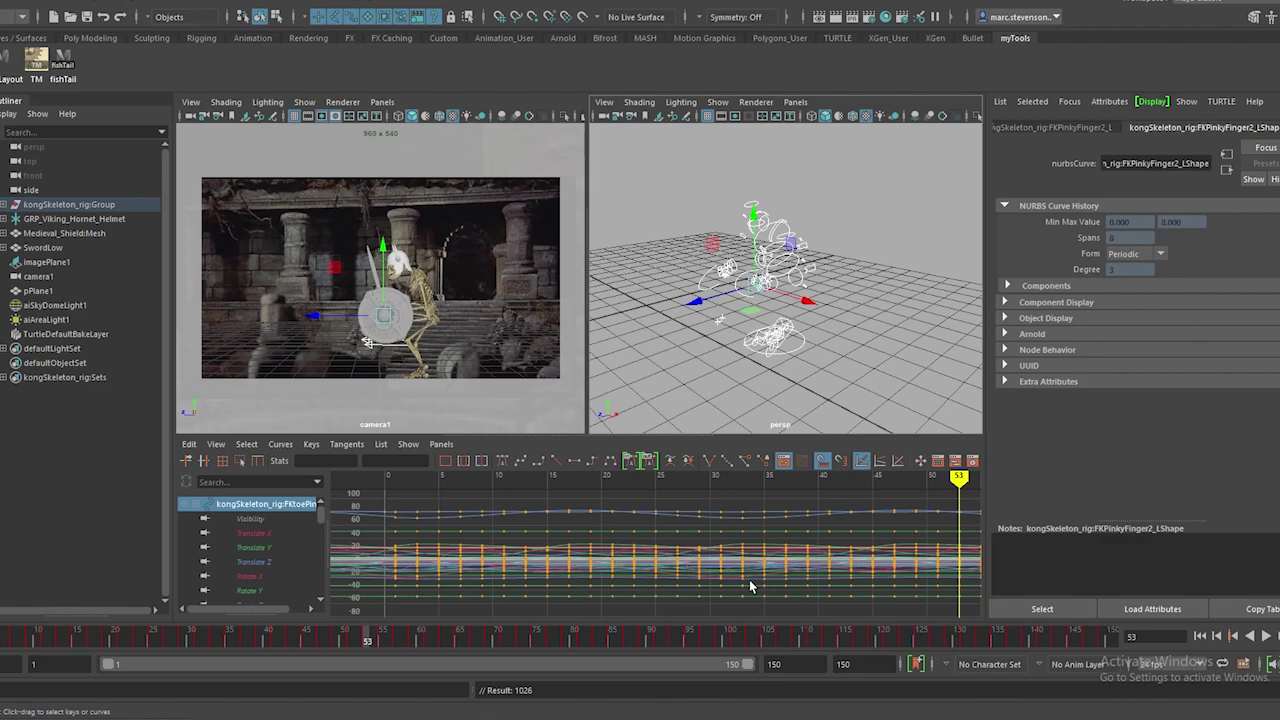
# Select all the baked keys in the Graph Editor and make them stepped
pyautogui.scroll(-4, 709, 553)
pyautogui.scroll(-3, 918, 581)
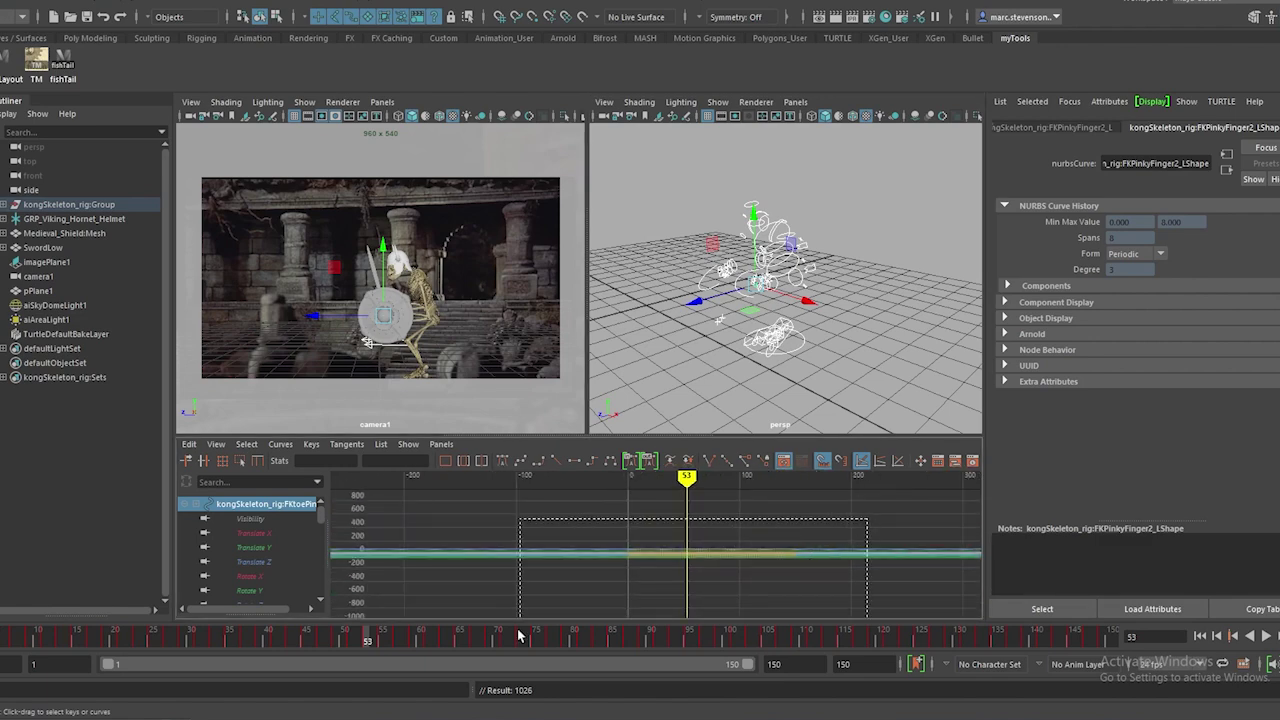
pyautogui.moveTo(868, 522); pyautogui.dragTo(600, 578)
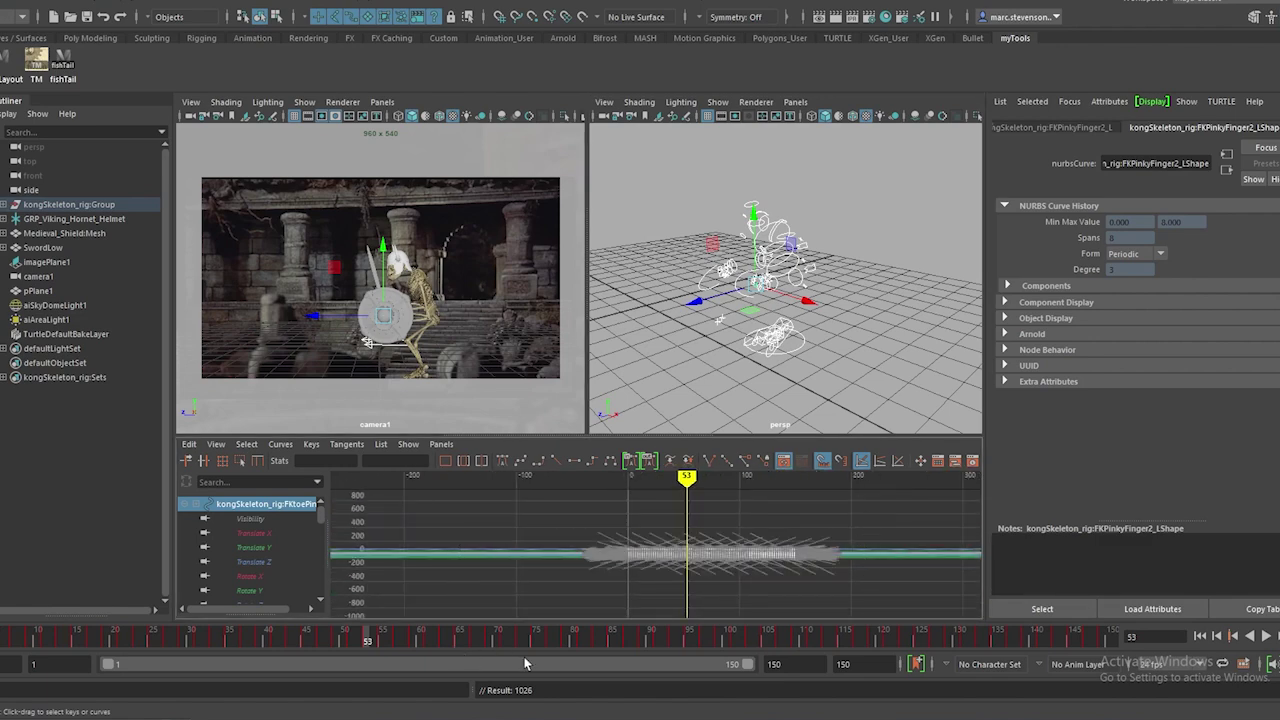
pyautogui.click(590, 463)
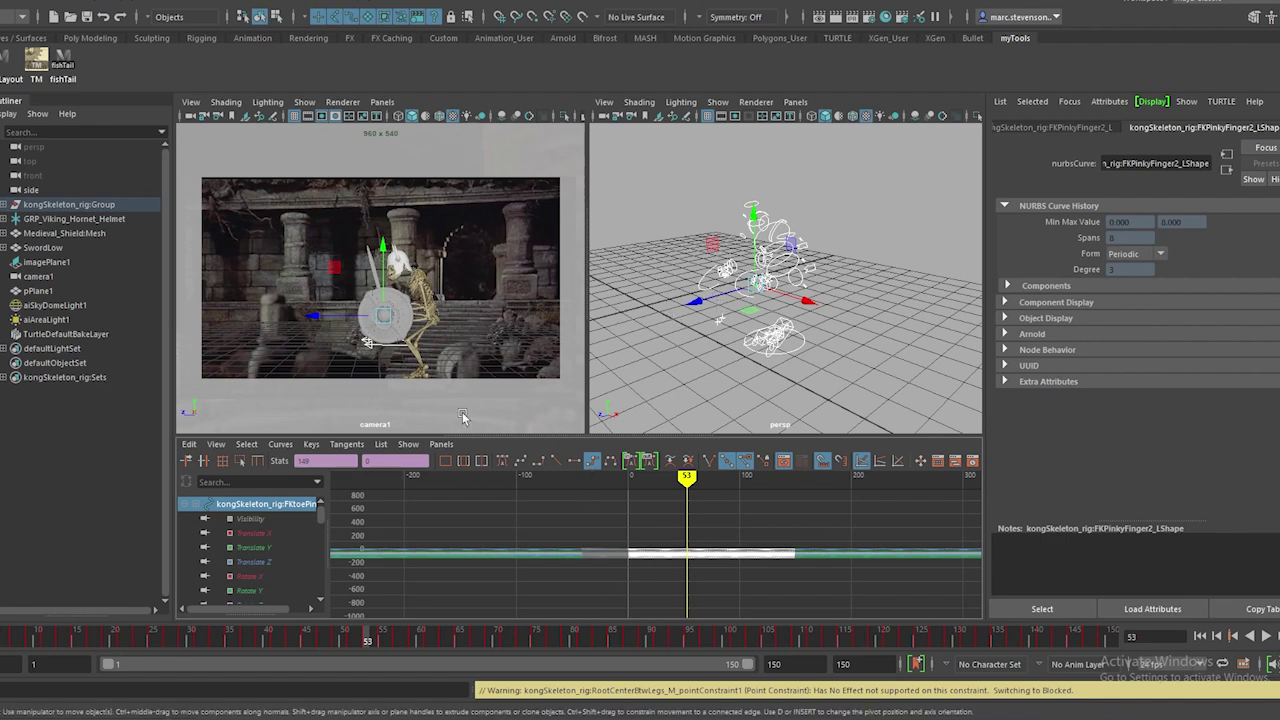
# Maximize camera1, rewind to the first frame, and play the stepped walk
pyautogui.press('space')
pyautogui.hotkey('alt', 'shift', 'v')
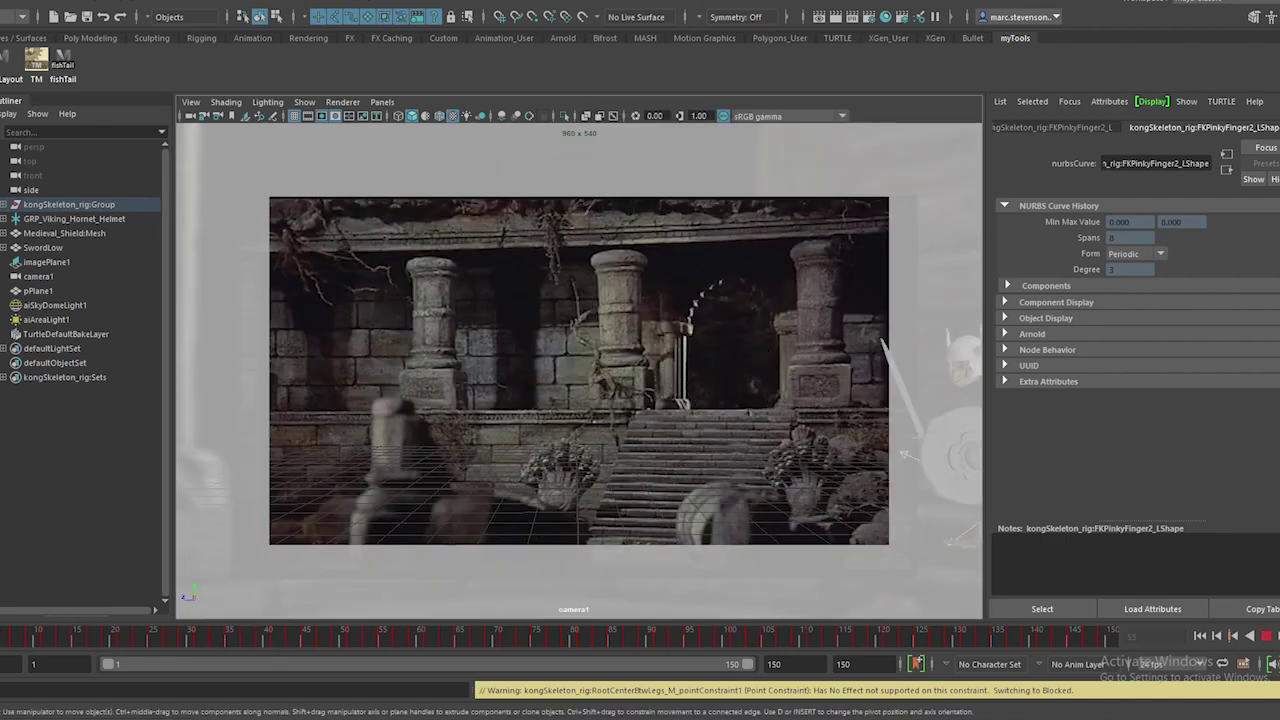
pyautogui.click(1265, 638)
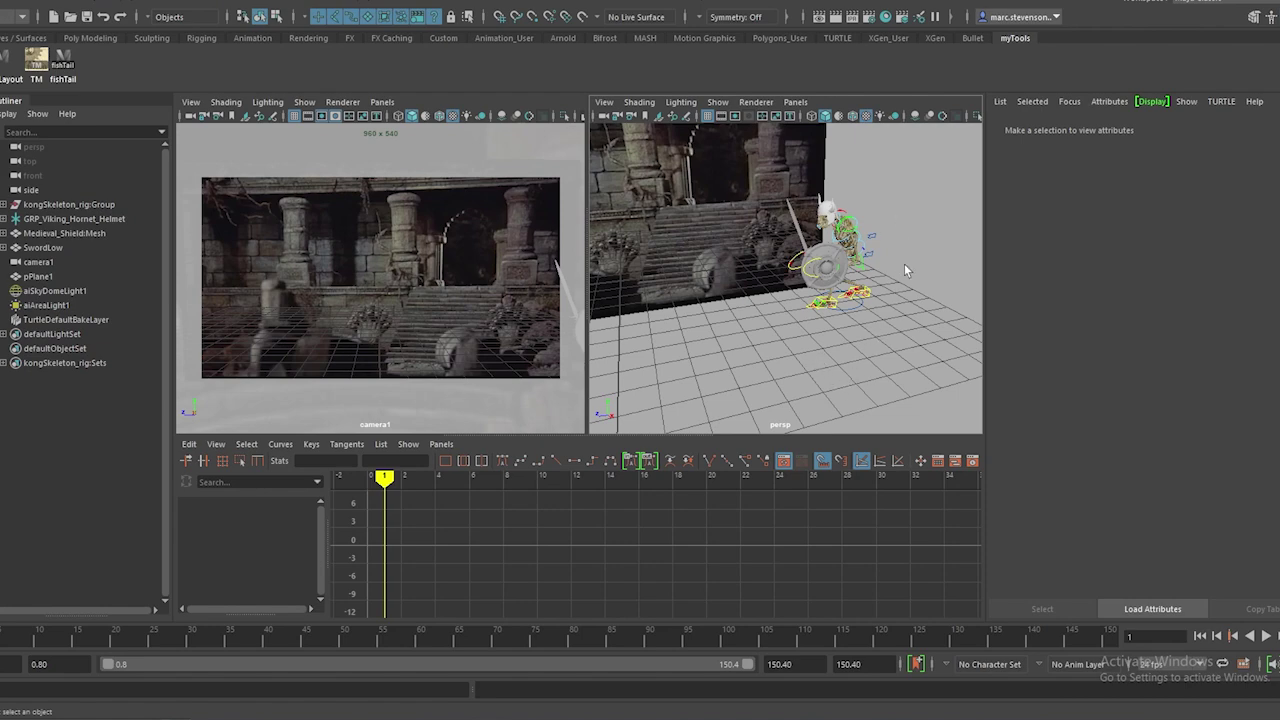
# Turn off polygons in the persp view and select just the rig's control curves
pyautogui.moveTo(902, 182); pyautogui.dragTo(720, 362)
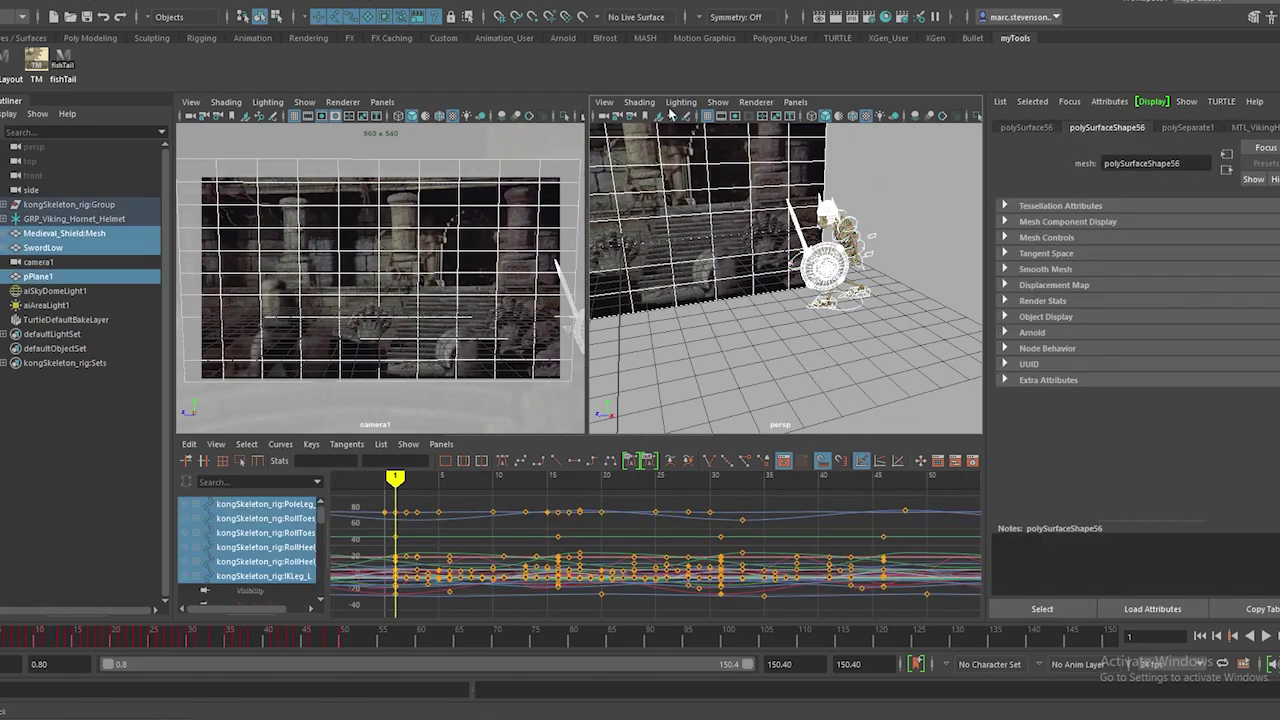
pyautogui.click(716, 103)
pyautogui.click(800, 252)
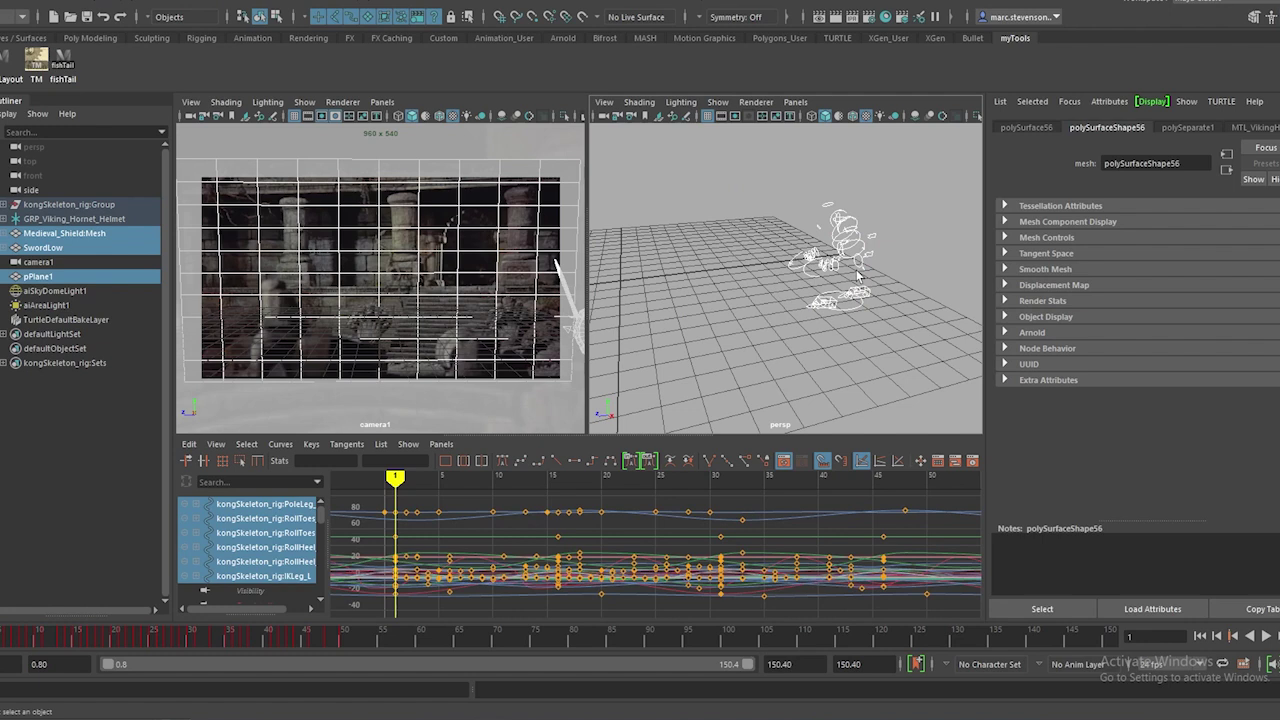
pyautogui.moveTo(709, 388); pyautogui.dragTo(710, 386)
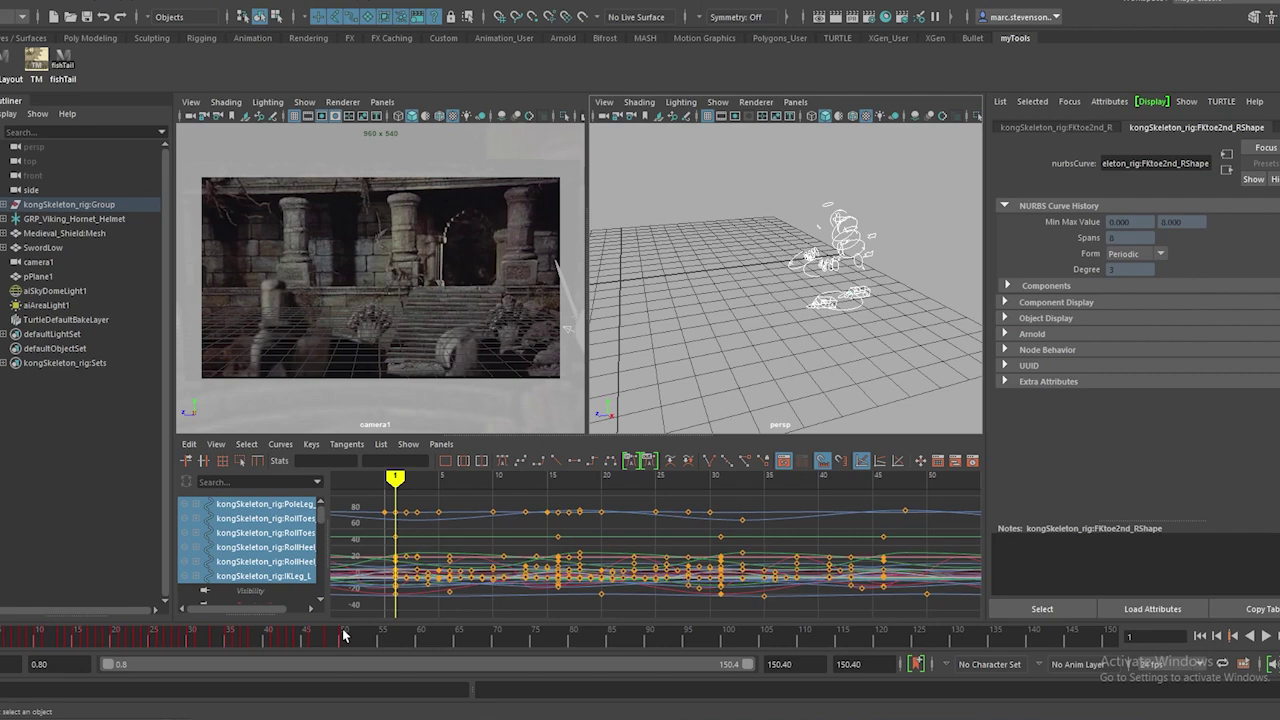
# Re-bake the selected controls with Bake Simulation at a sample rate of 1
pyautogui.click(30, 2)
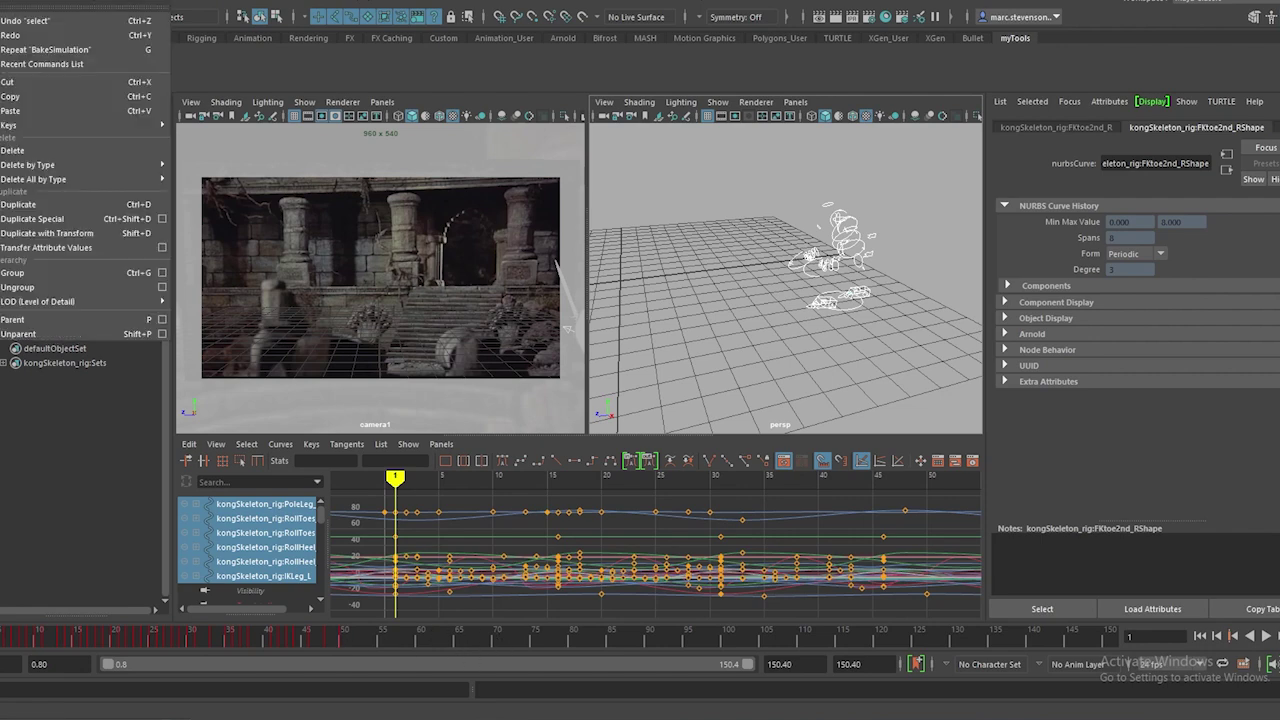
pyautogui.moveTo(80, 125)
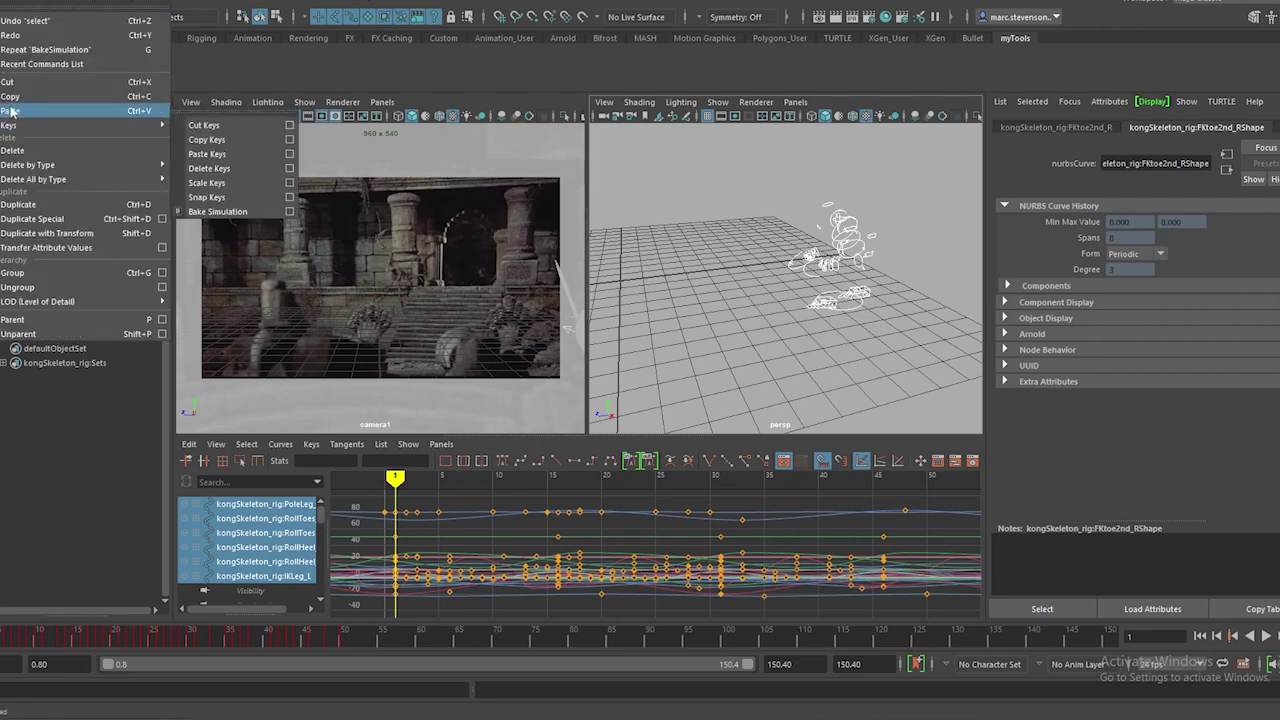
pyautogui.click(291, 213)
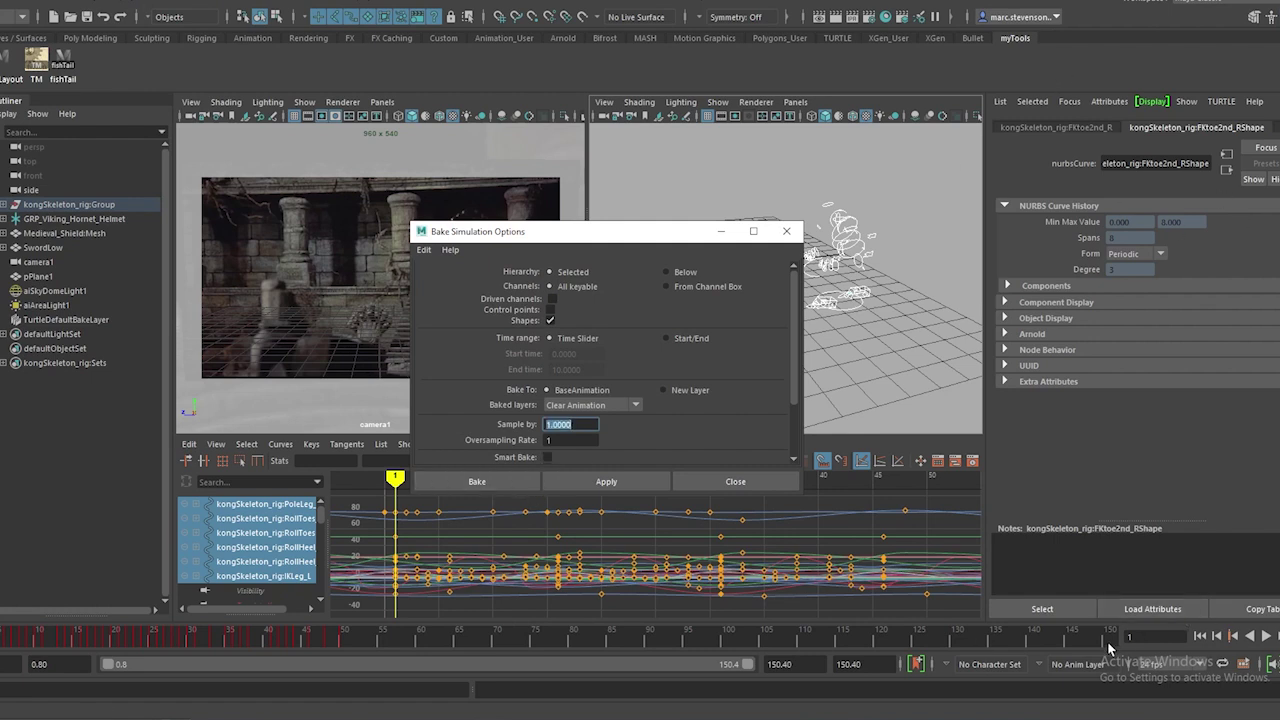
pyautogui.click(477, 482)
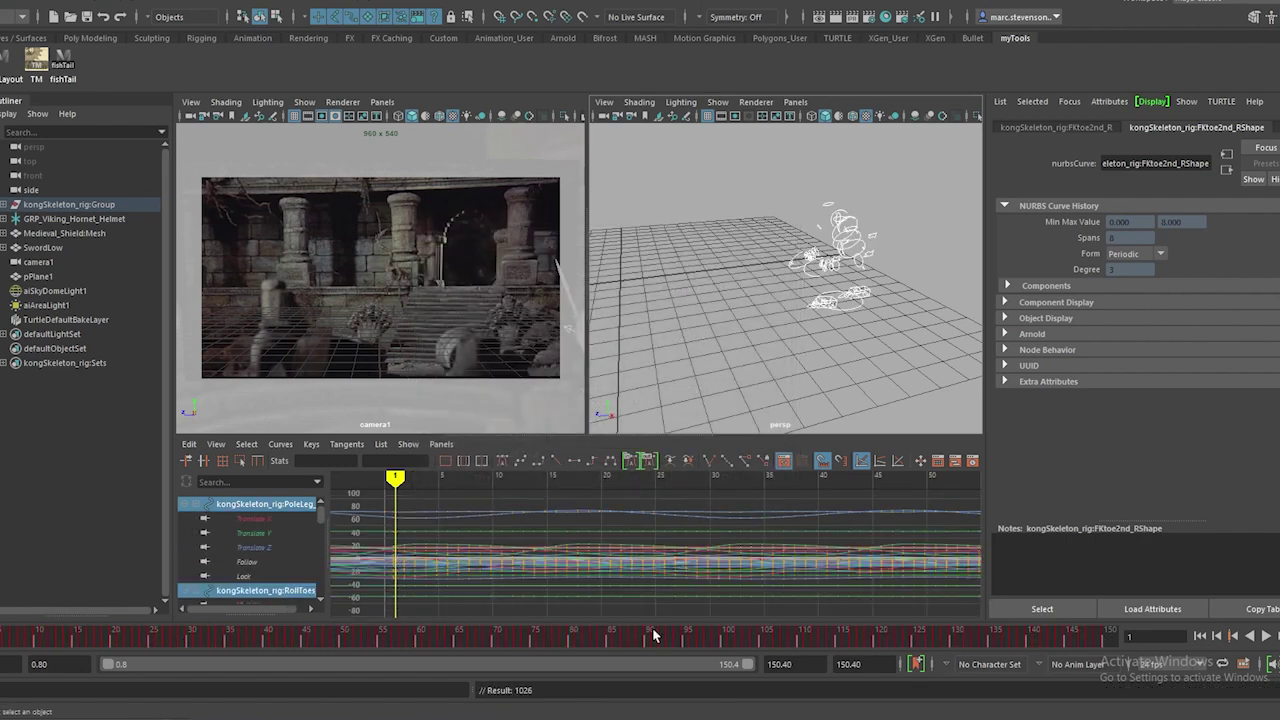
pyautogui.keyDown('alt'); pyautogui.moveTo(746, 600); pyautogui.dragTo(694, 600, button='right'); pyautogui.keyUp('alt')
pyautogui.keyDown('alt'); pyautogui.moveTo(694, 600); pyautogui.dragTo(504, 599, button='middle'); pyautogui.keyUp('alt')
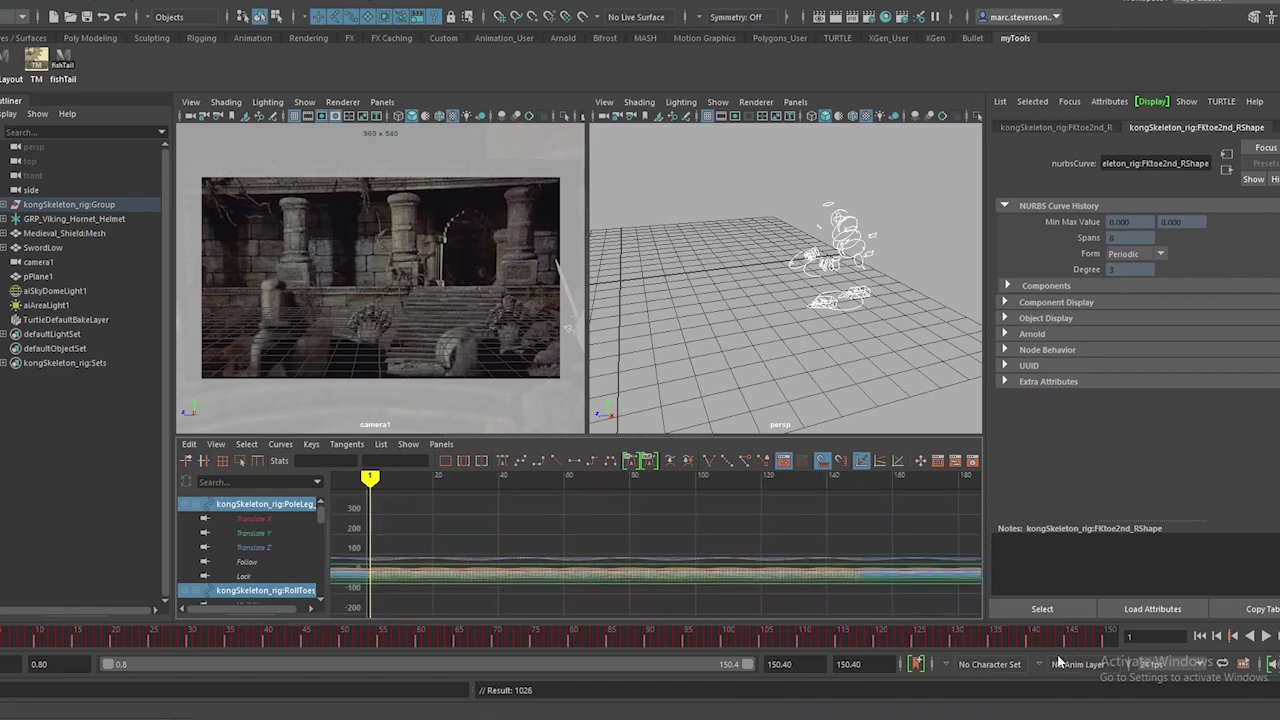
pyautogui.click(1176, 668)
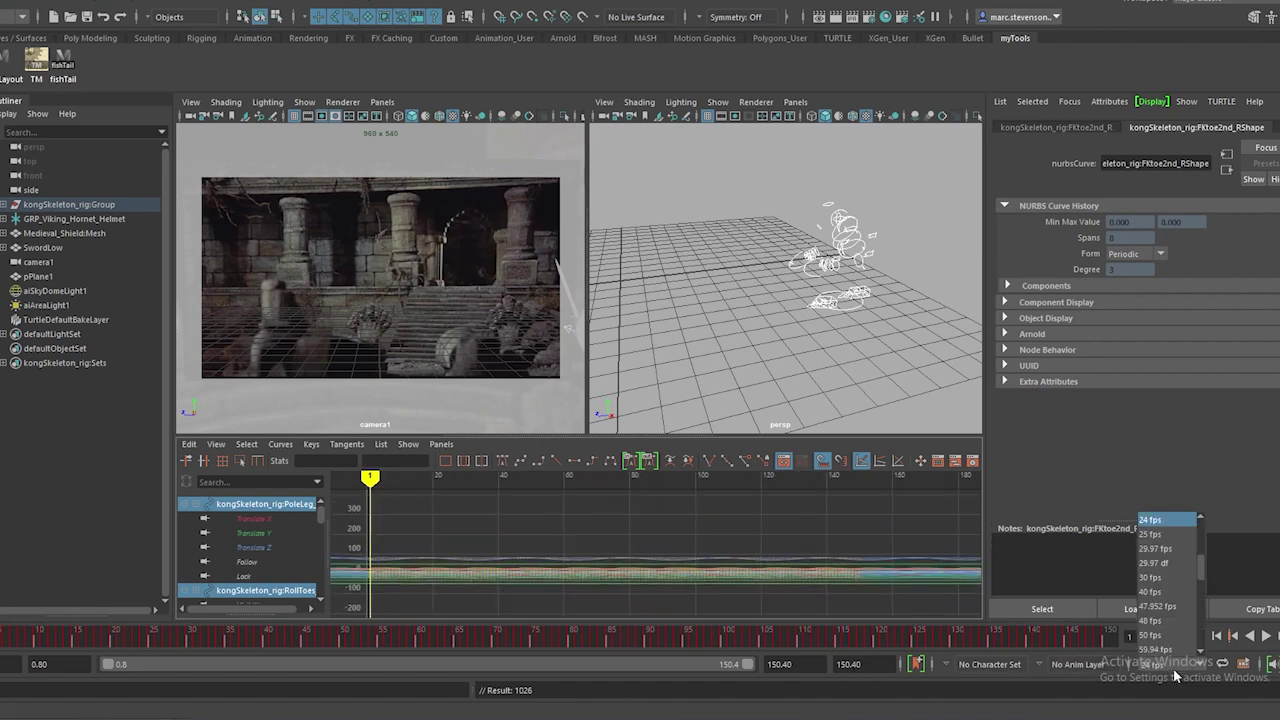
pyautogui.click(1165, 581)
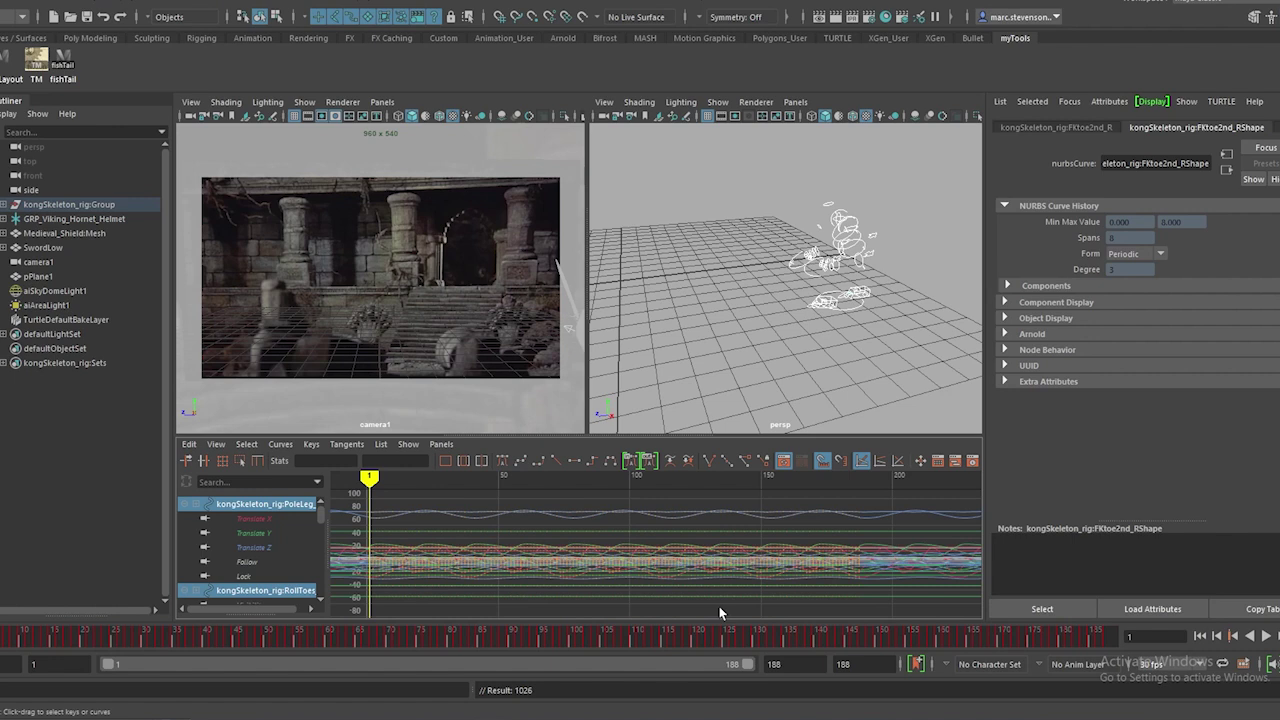
pyautogui.click(1108, 638)
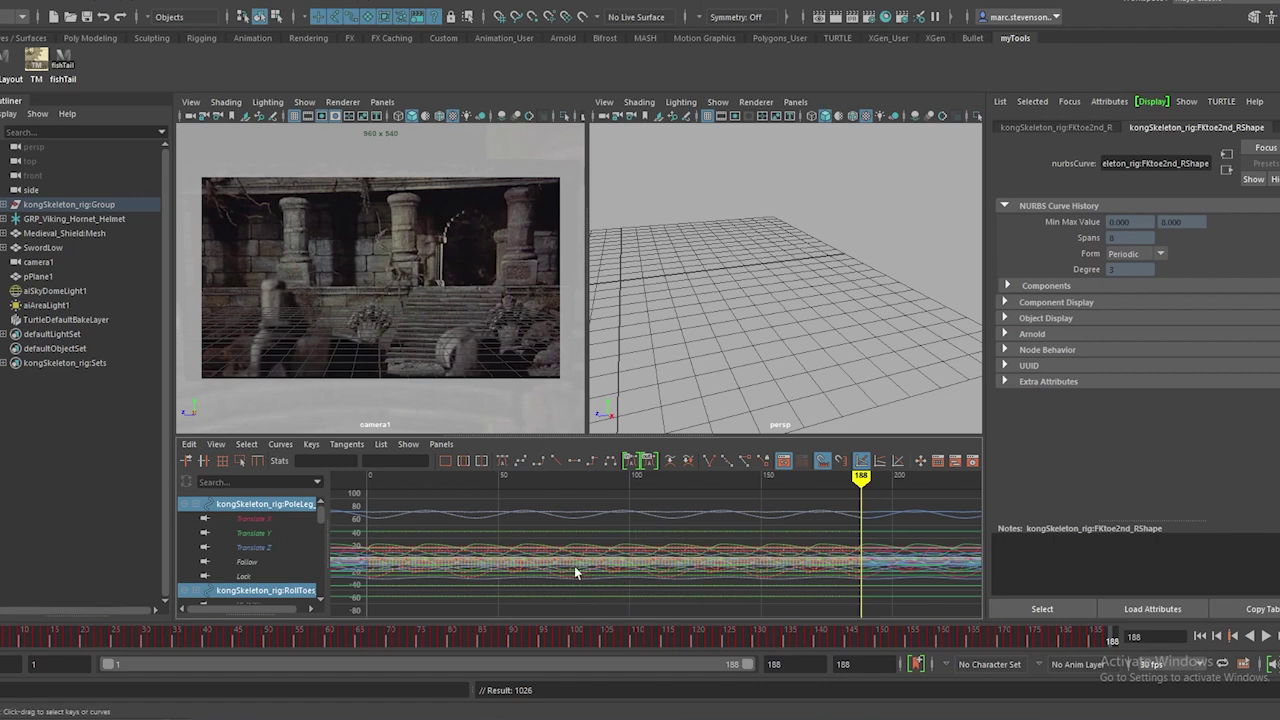
pyautogui.hotkey('alt', 'v')
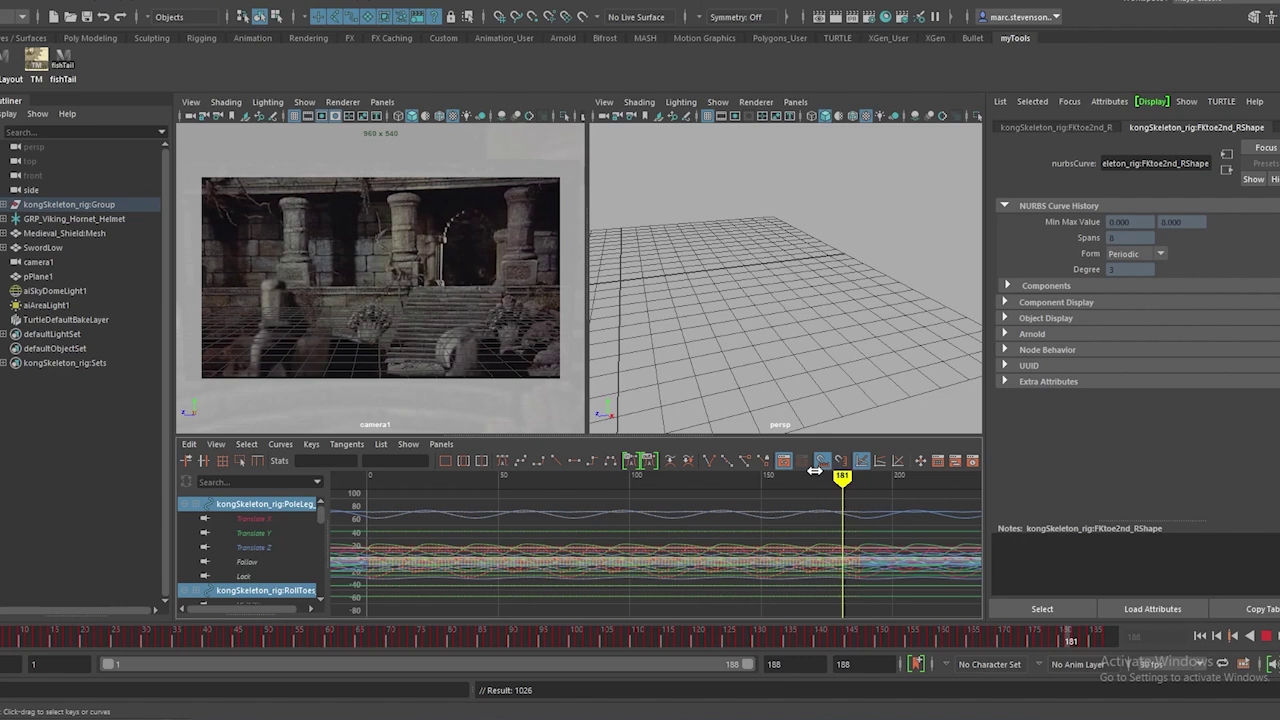
pyautogui.hotkey('alt', 'v')
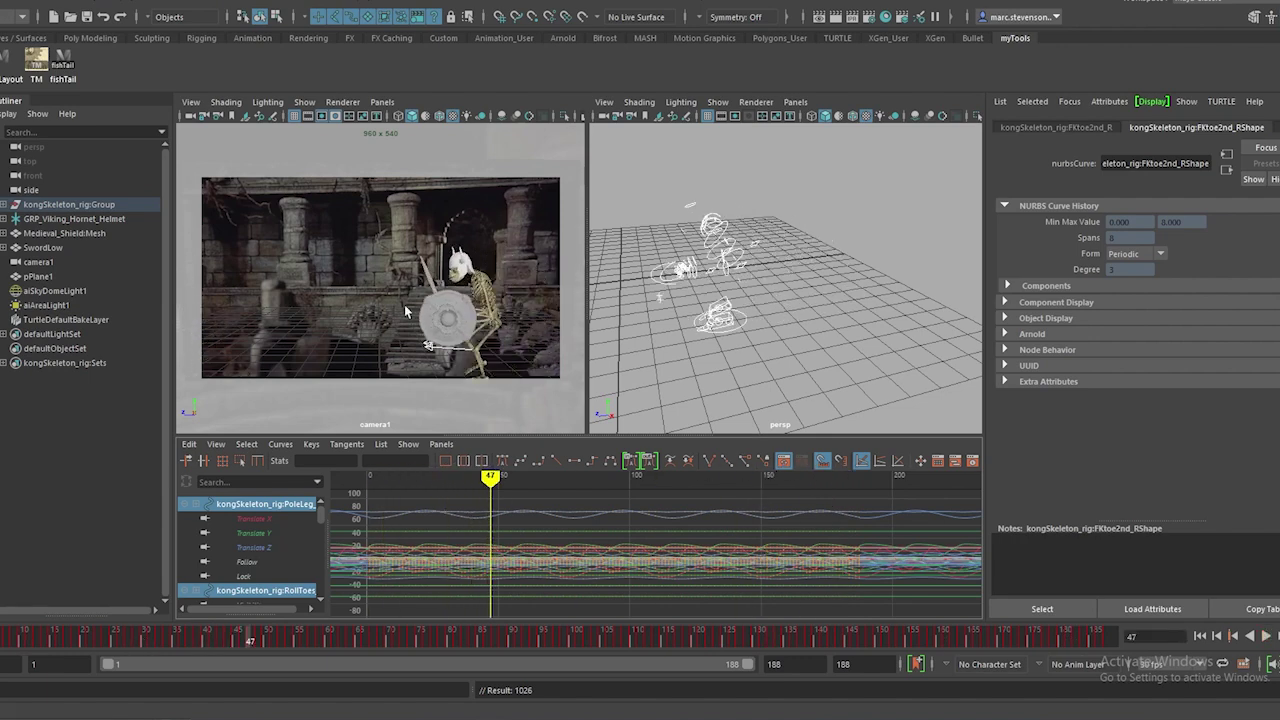
pyautogui.hotkey('alt', 'v')
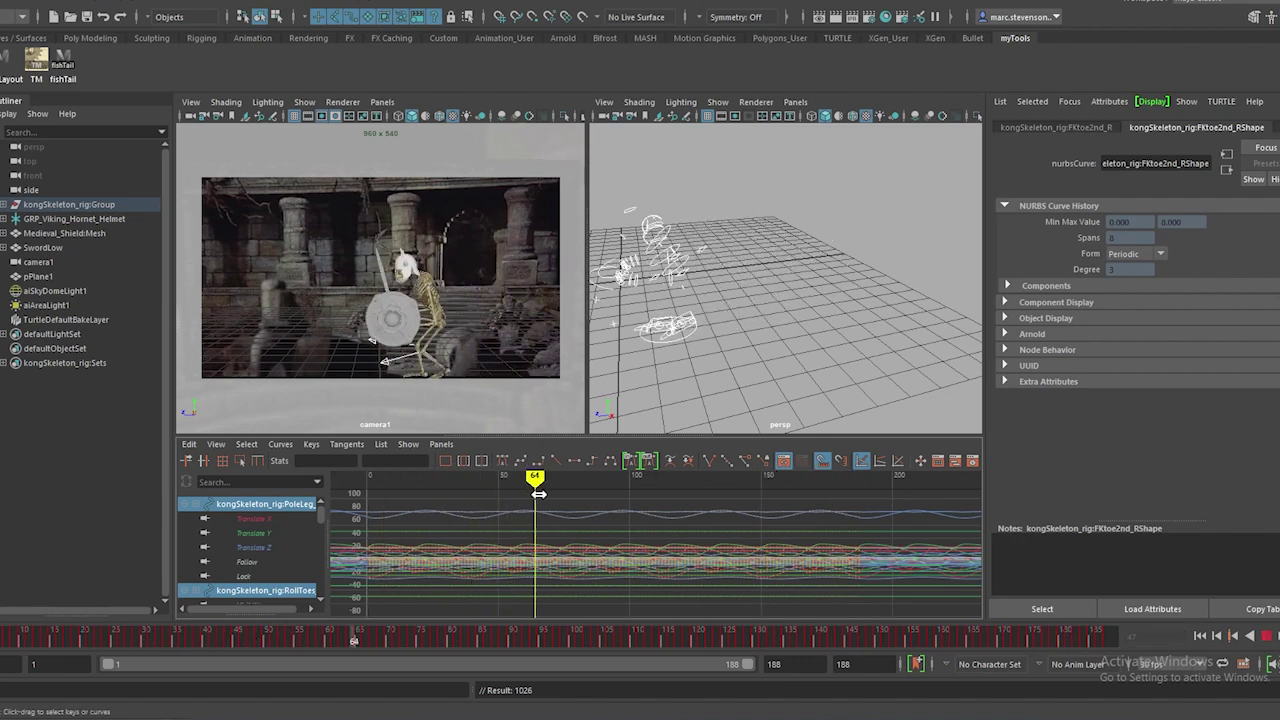
pyautogui.hotkey('alt', 'v')
pyautogui.click(1262, 636)
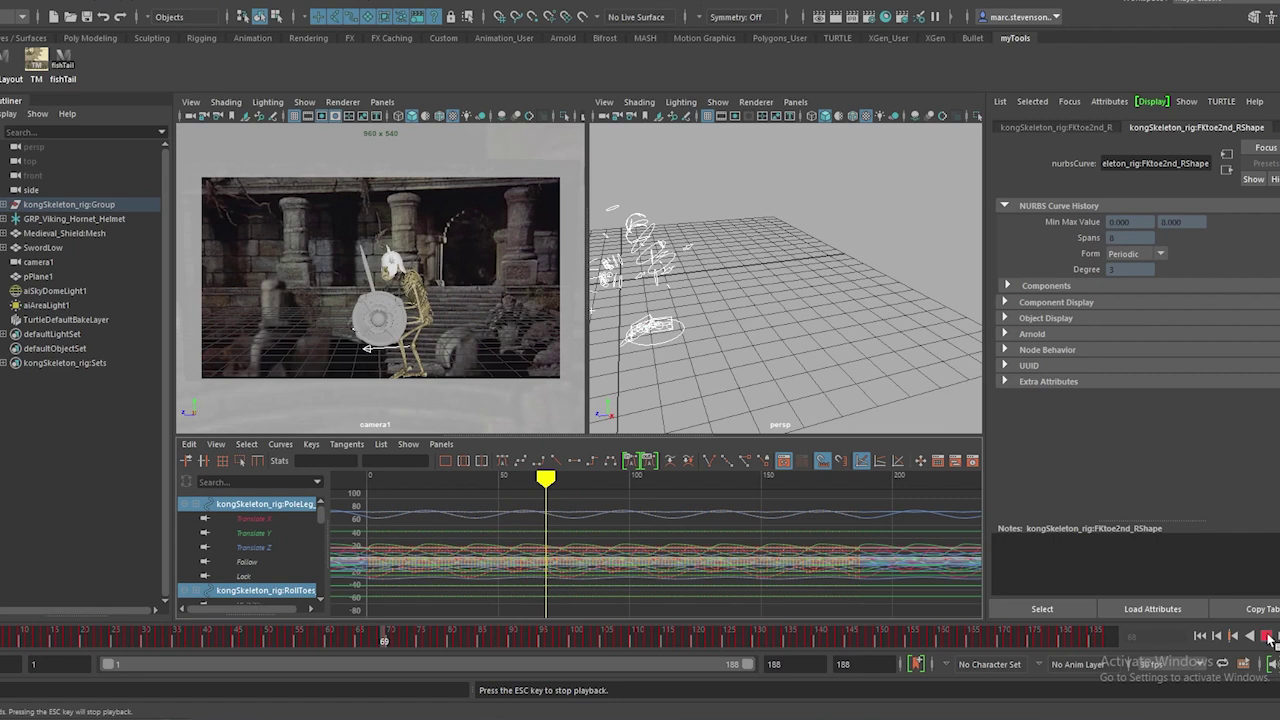
pyautogui.click(424, 400)
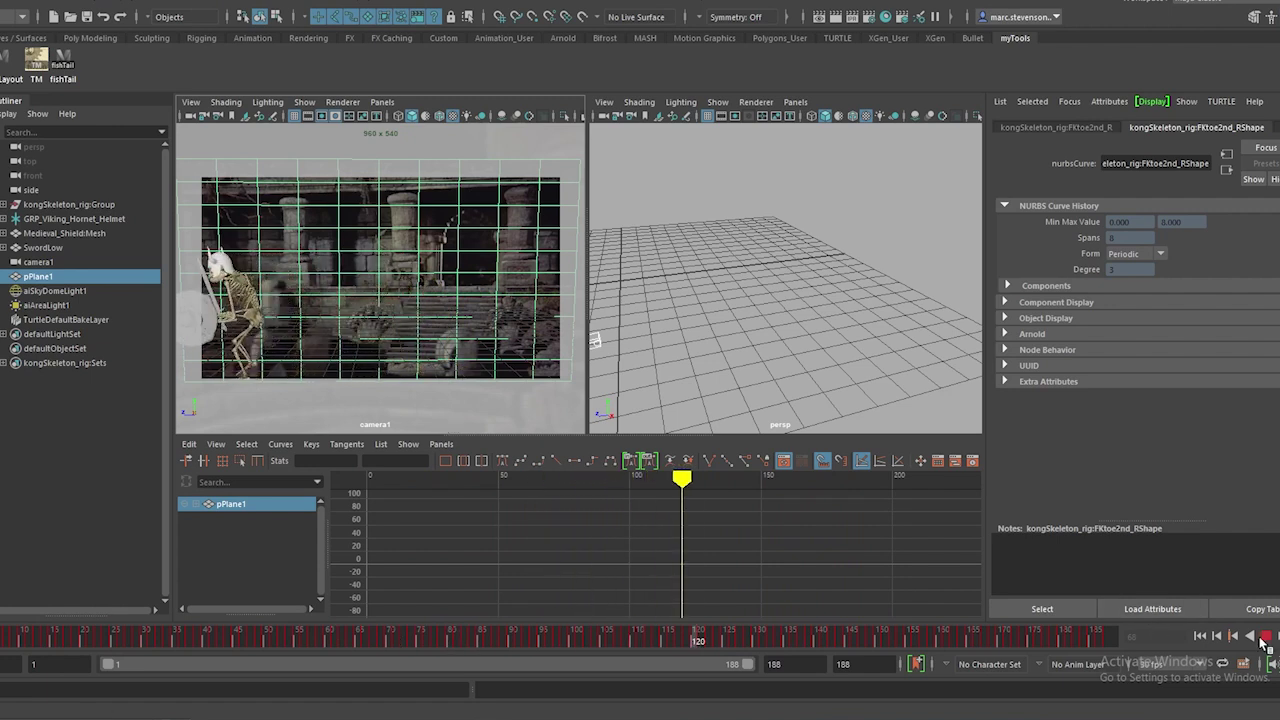
pyautogui.moveTo(760, 634); pyautogui.dragTo(2, 634)
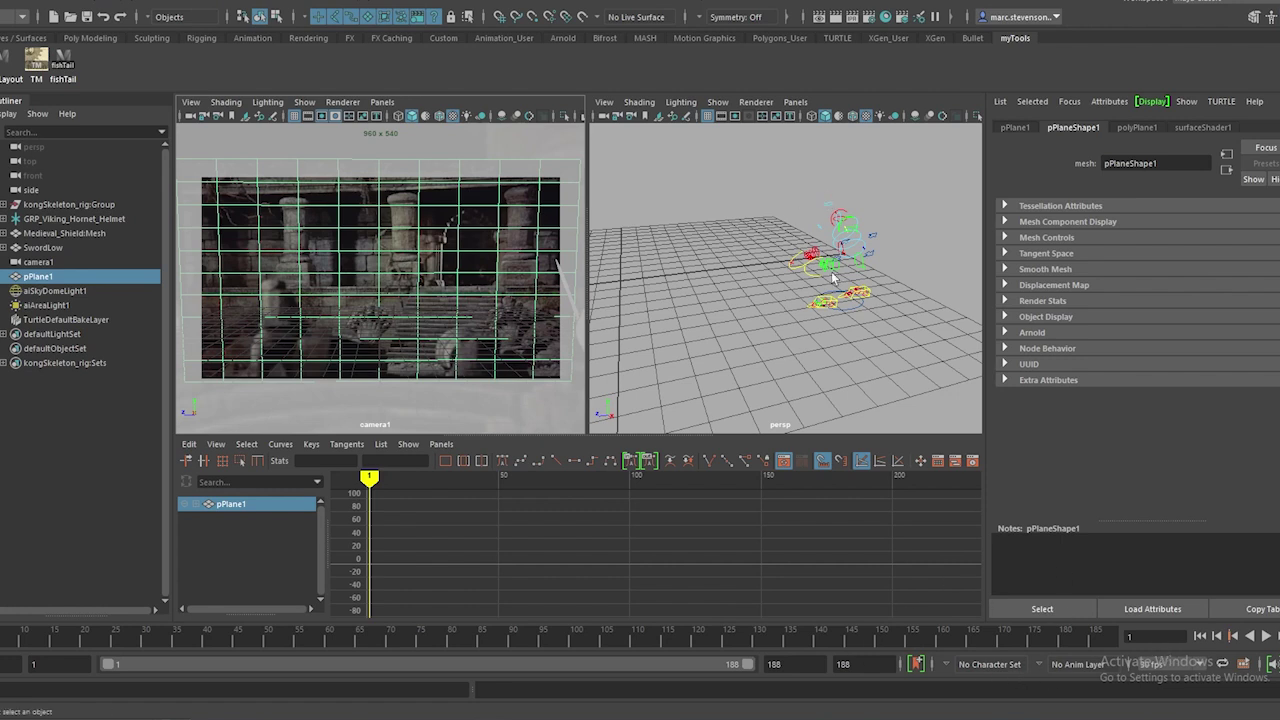
pyautogui.moveTo(897, 188); pyautogui.dragTo(716, 345)
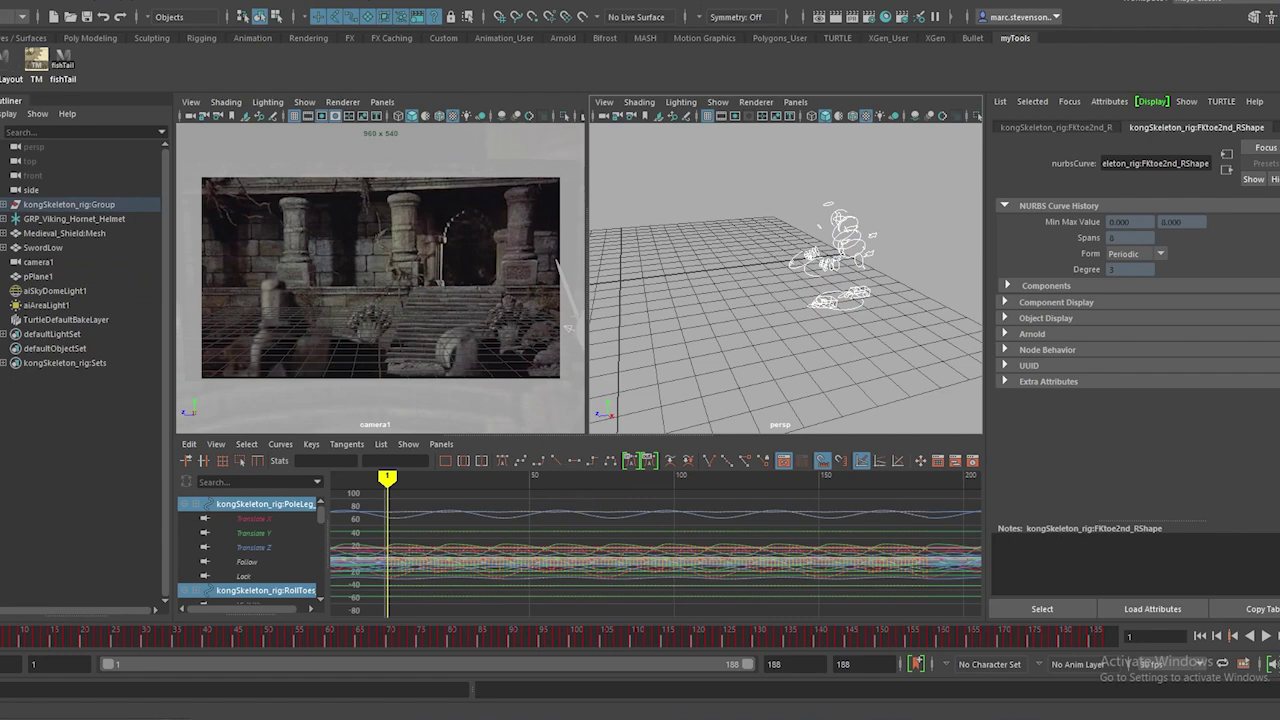
# Bake the rig's walk with Bake Simulation at Sample by 1.5
pyautogui.click(10, 3)
pyautogui.moveTo(42, 128)
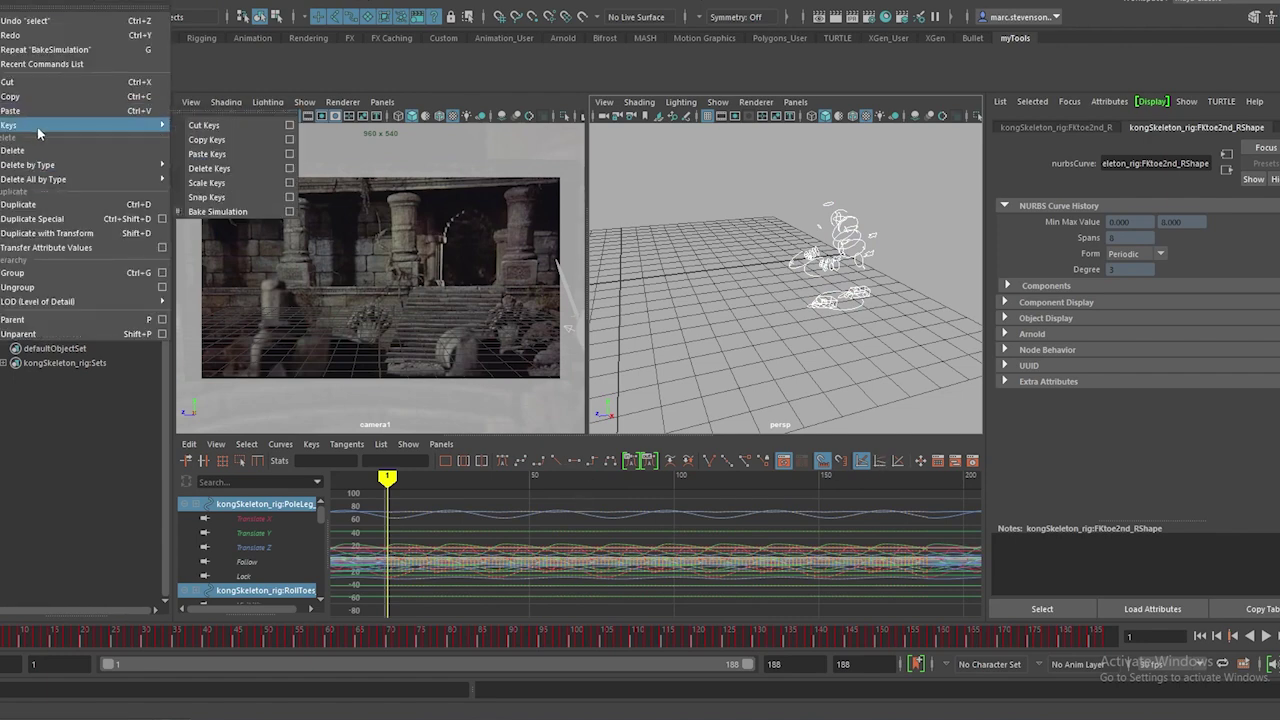
pyautogui.click(290, 212)
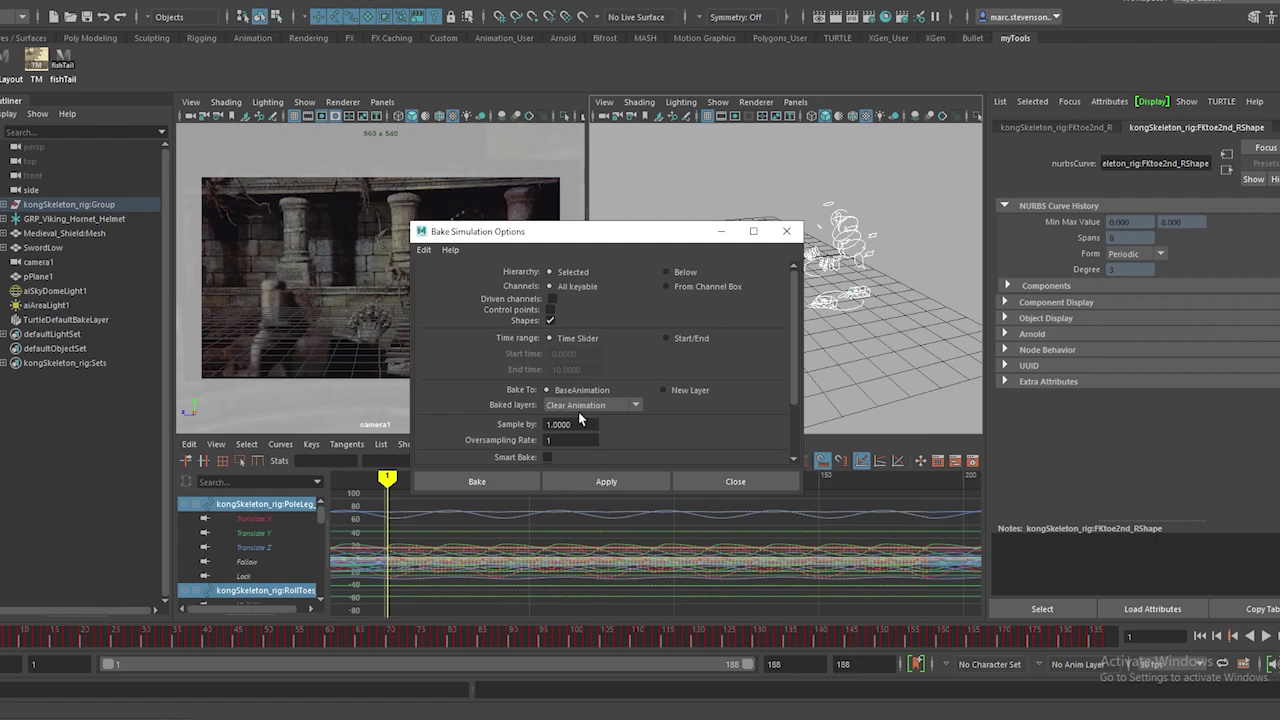
pyautogui.moveTo(580, 425); pyautogui.dragTo(485, 418)
pyautogui.write('1.5')
pyautogui.press('Return')
pyautogui.click(494, 491)
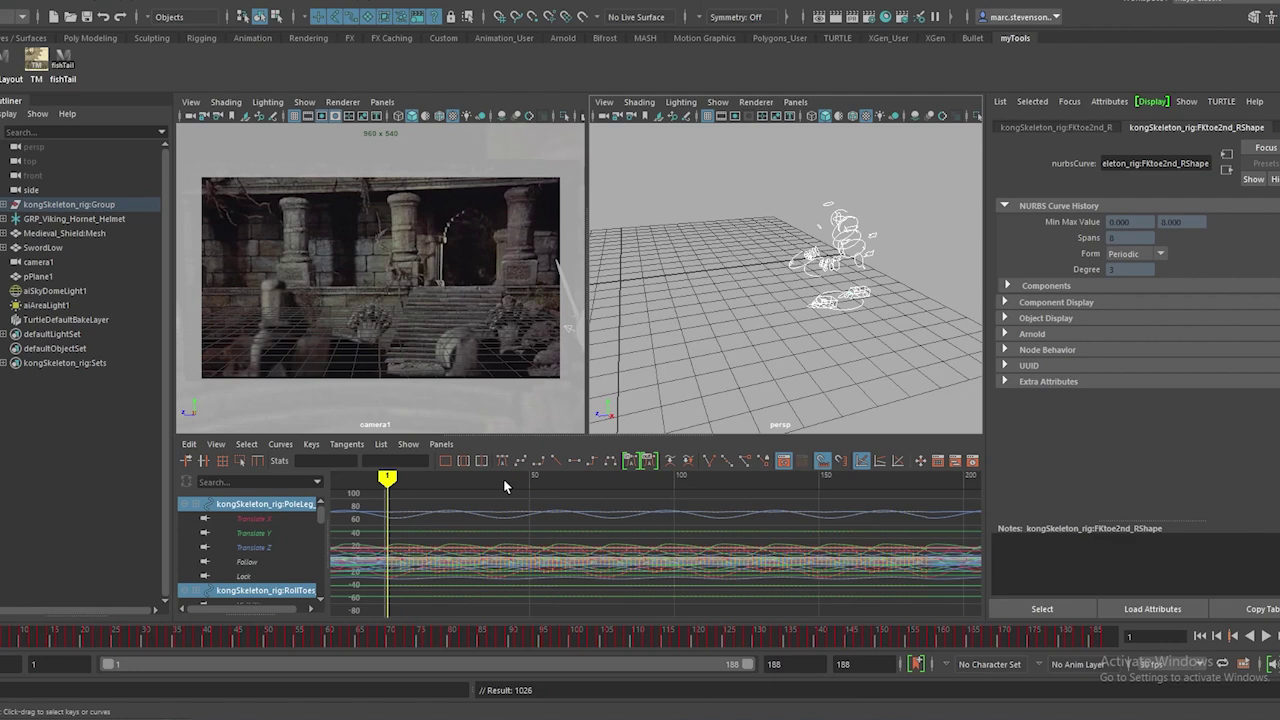
# Select all the baked keys in the Graph Editor and set stepped tangents
pyautogui.scroll(-3, 745, 580)
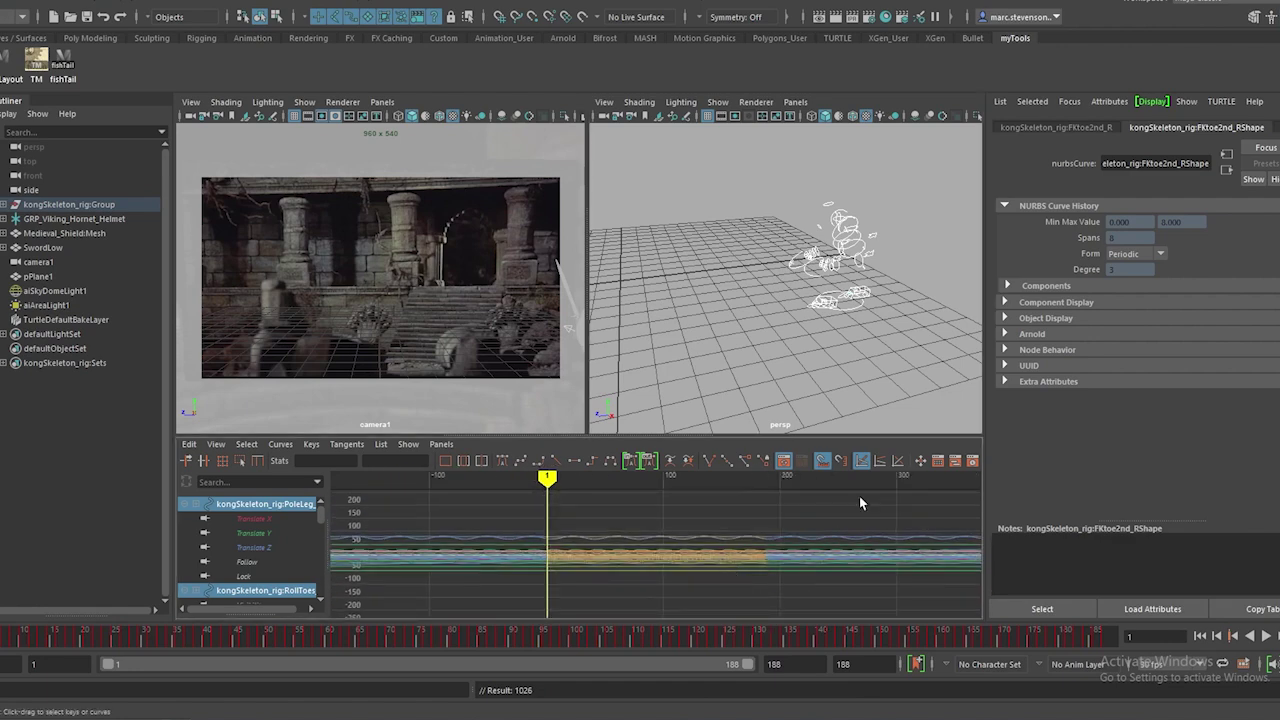
pyautogui.moveTo(859, 496); pyautogui.dragTo(520, 600)
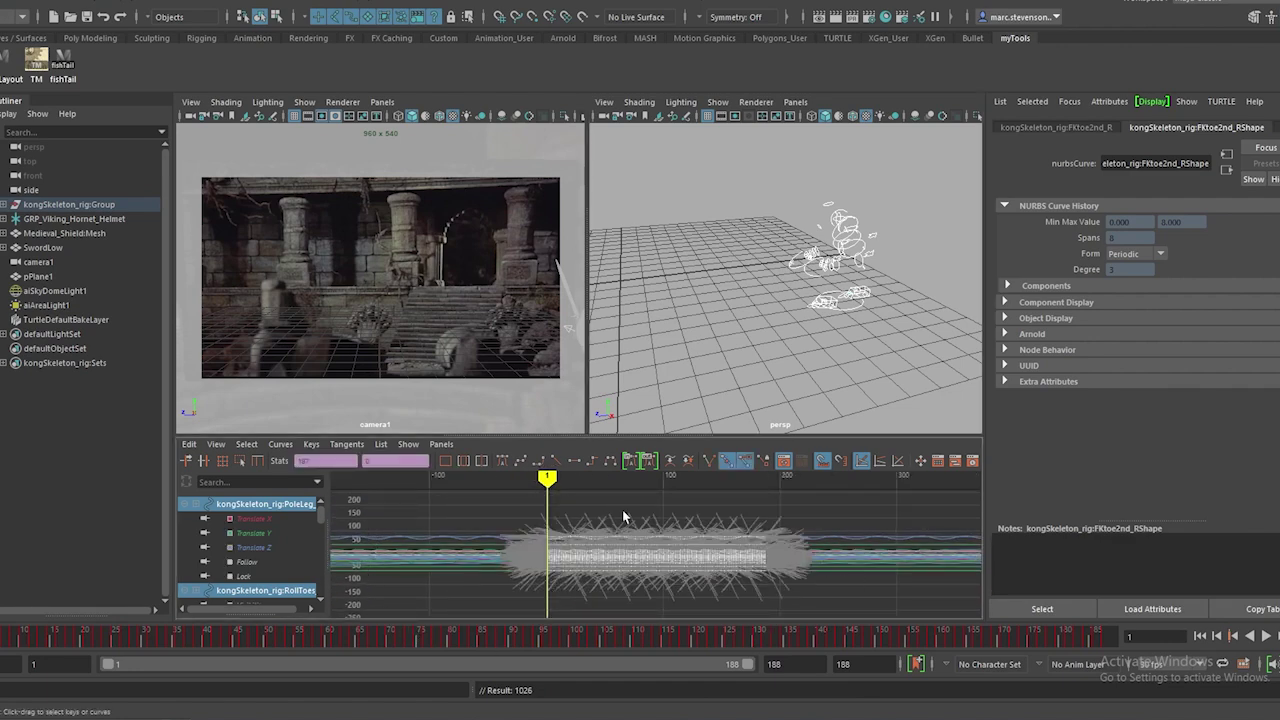
pyautogui.click(592, 461)
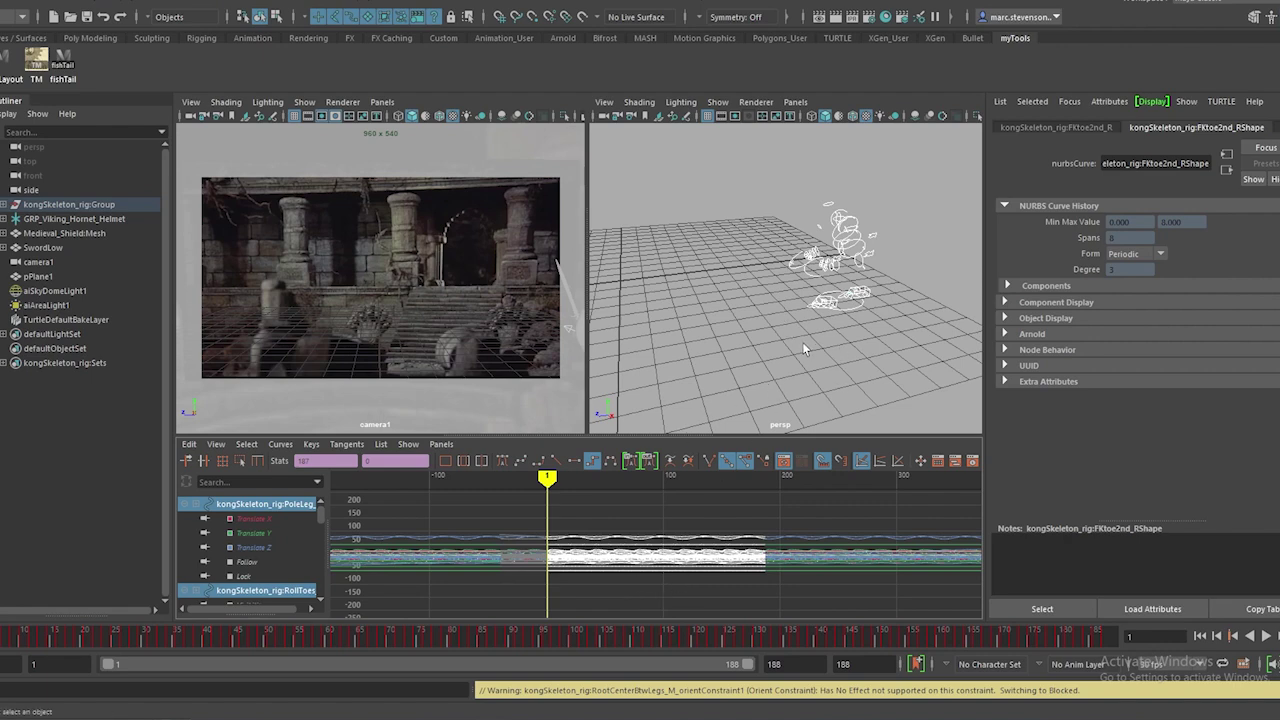
pyautogui.press('space')
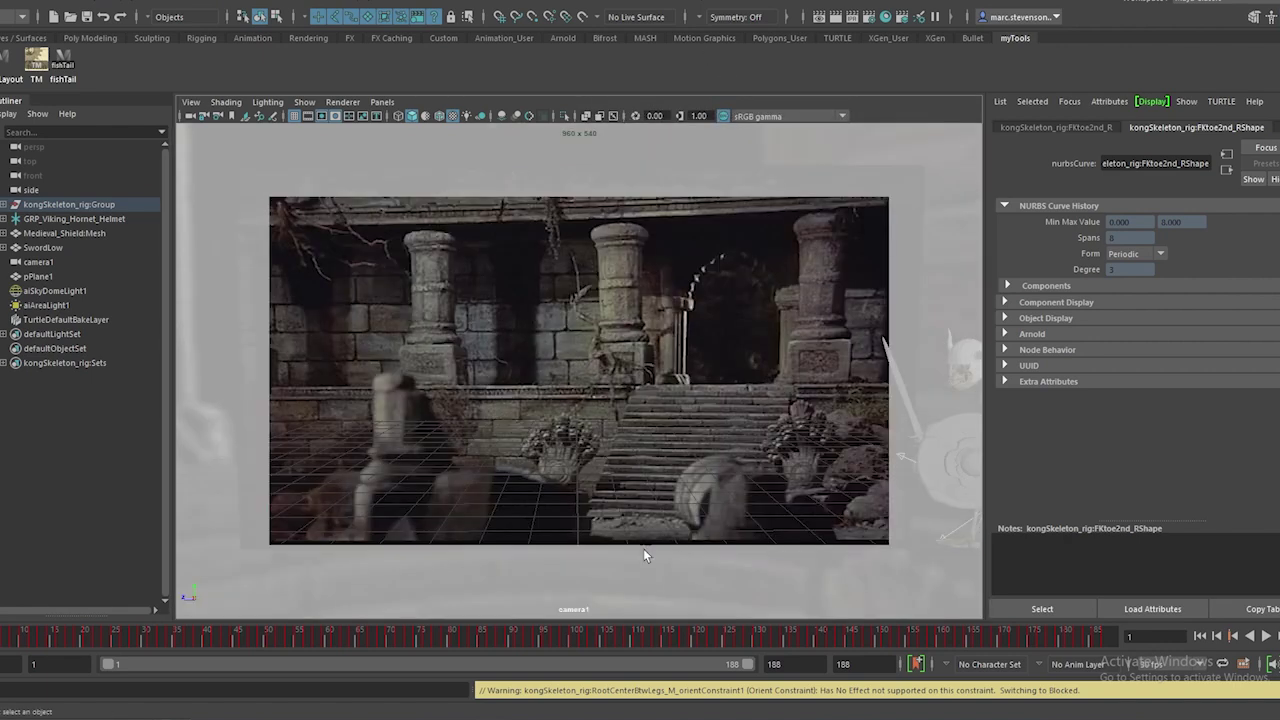
pyautogui.click(1264, 637)
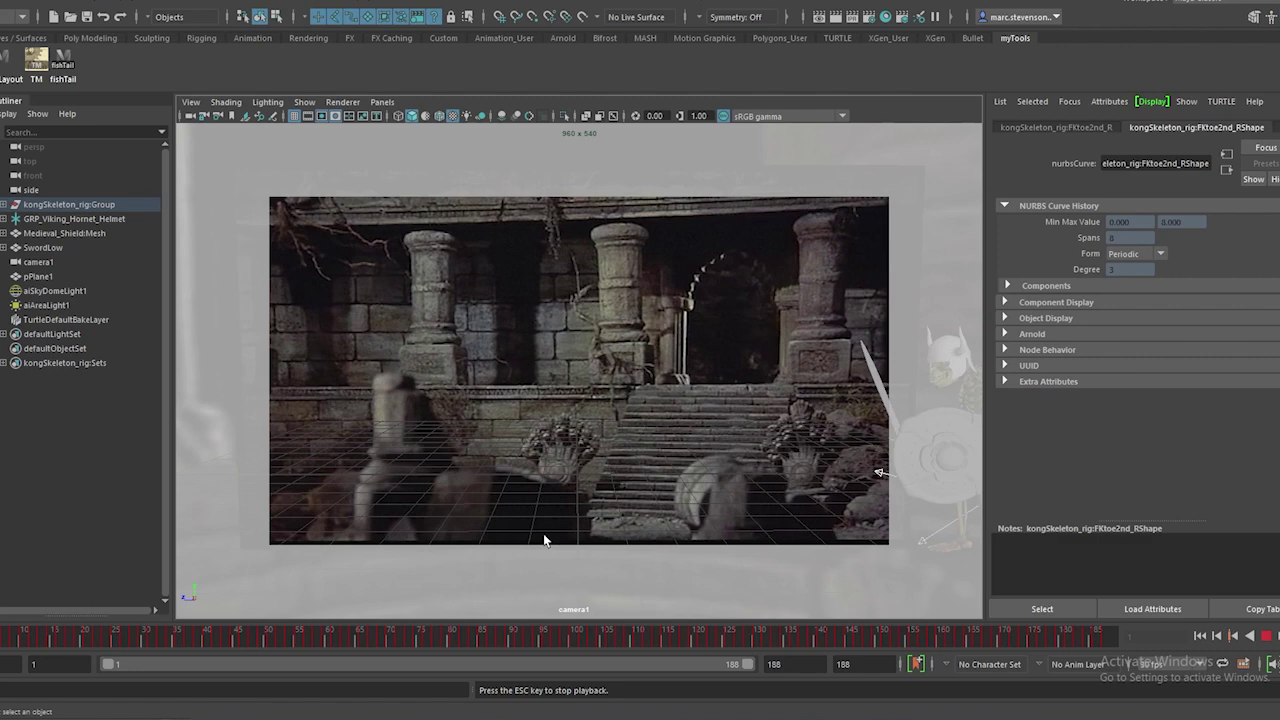
pyautogui.click(1251, 637)
pyautogui.press('space')
# Rewind to frame 1 in the camera/persp/graph layout and select both foot controls
pyautogui.click(708, 563)
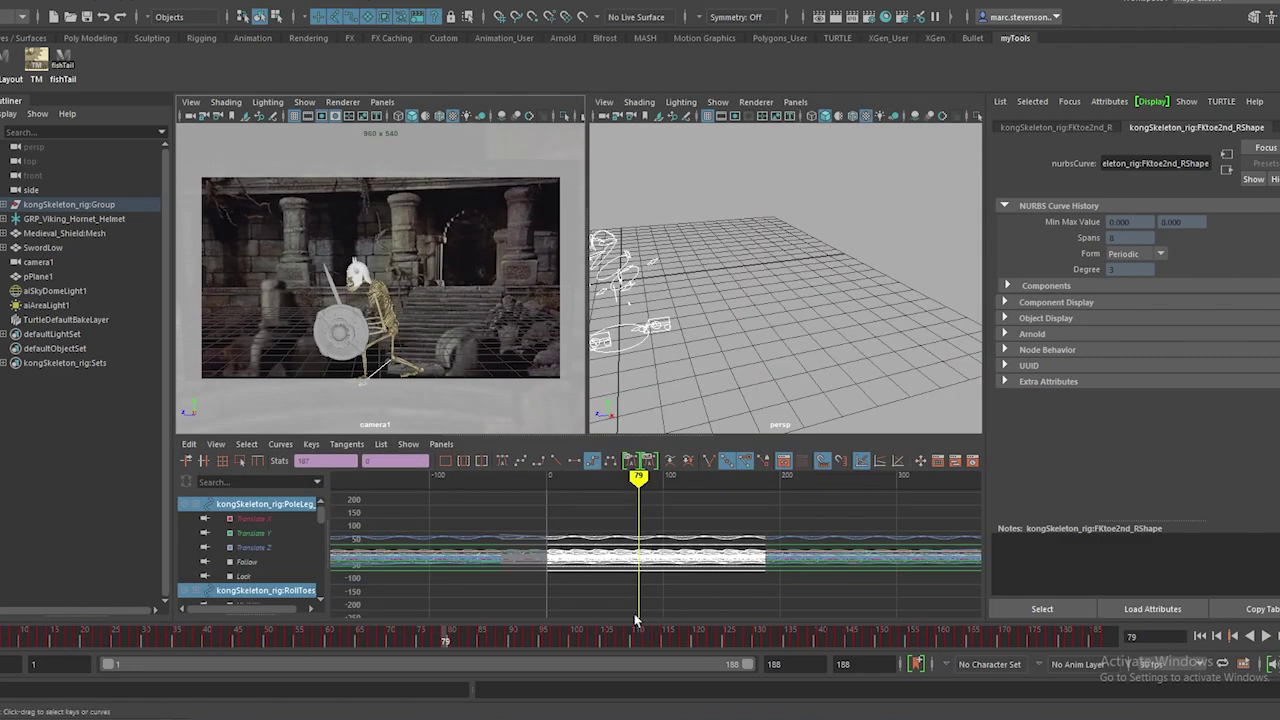
pyautogui.moveTo(402, 649); pyautogui.dragTo(10, 648)
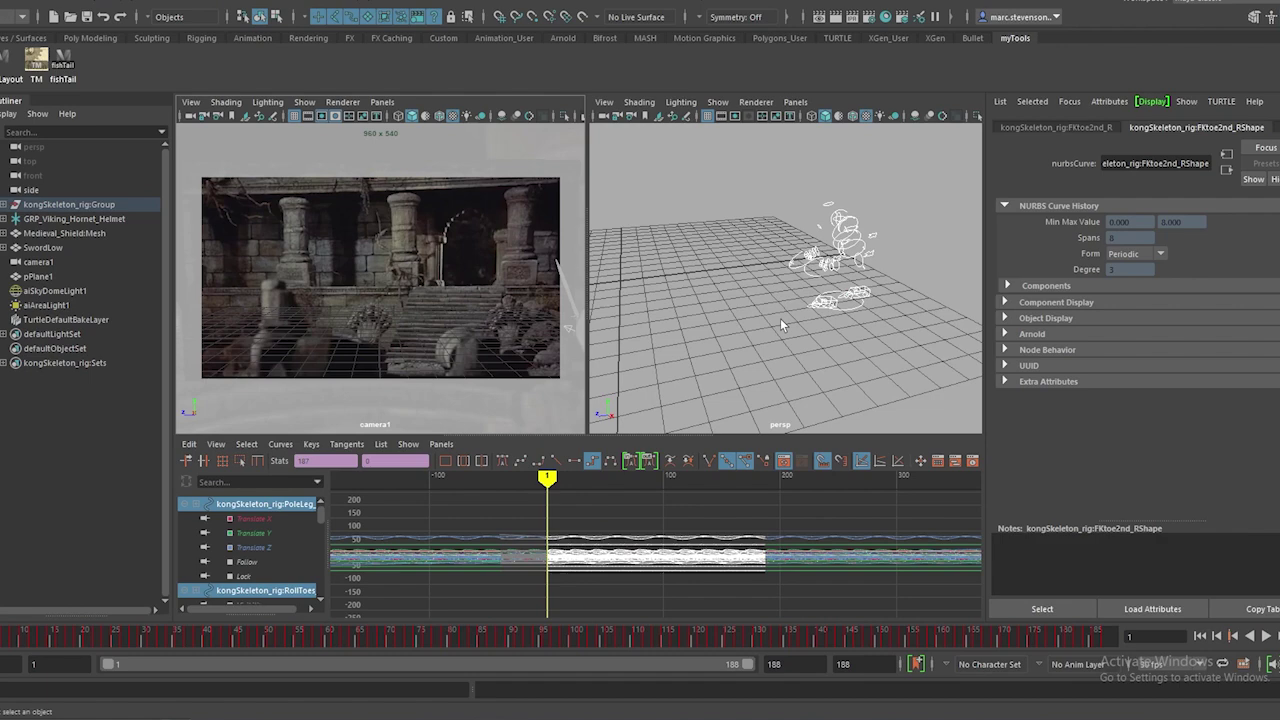
pyautogui.scroll(4, 850, 337)
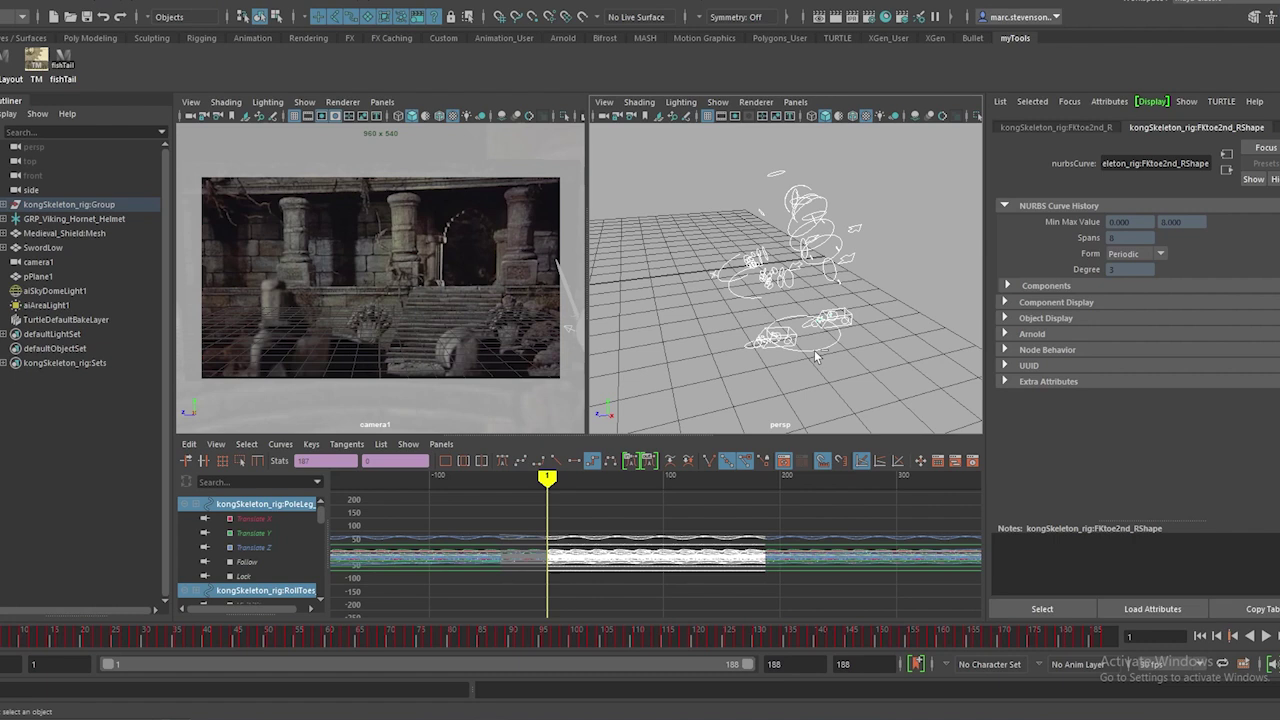
pyautogui.click(814, 357)
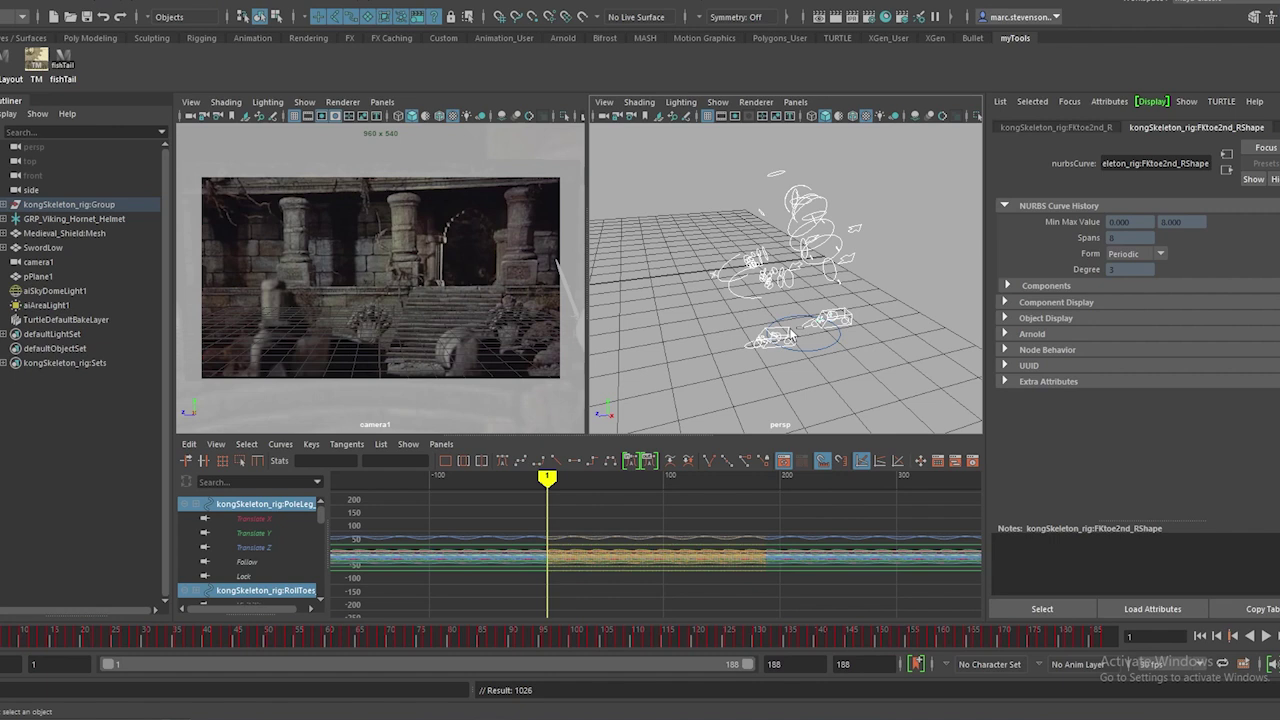
pyautogui.click(790, 336)
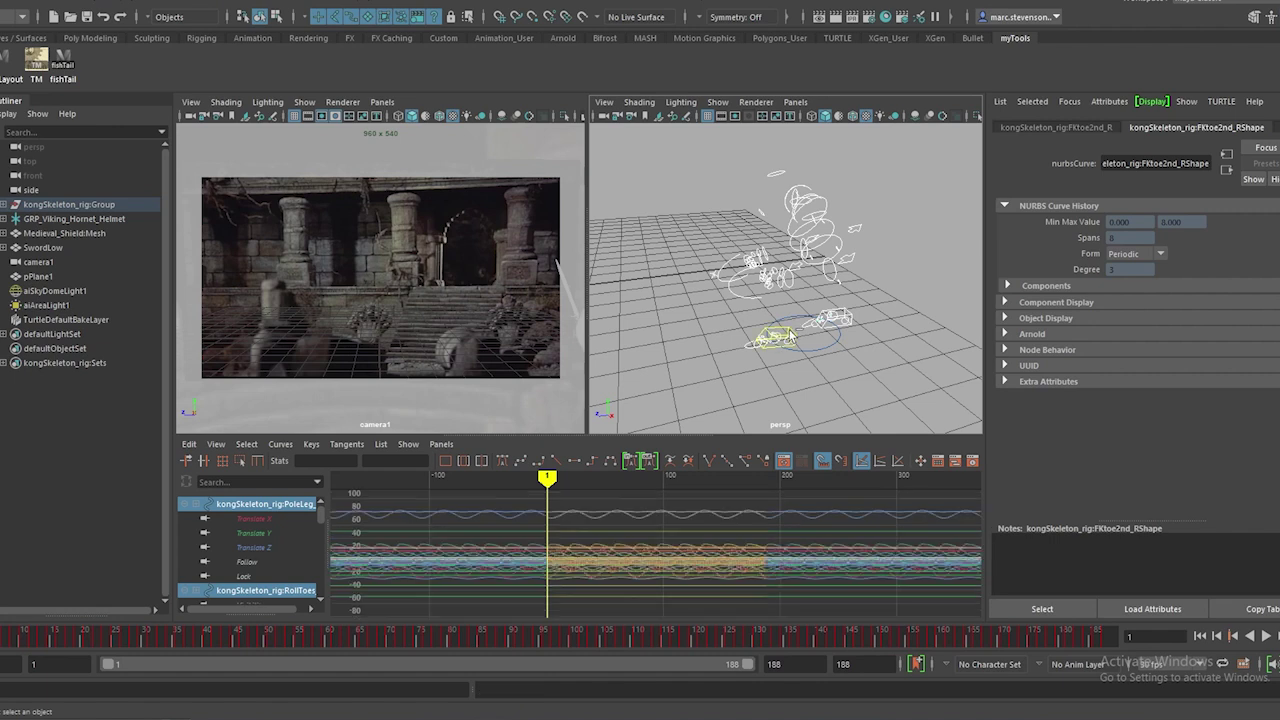
pyautogui.keyDown('shift'); pyautogui.click(846, 318); pyautogui.keyUp('shift')
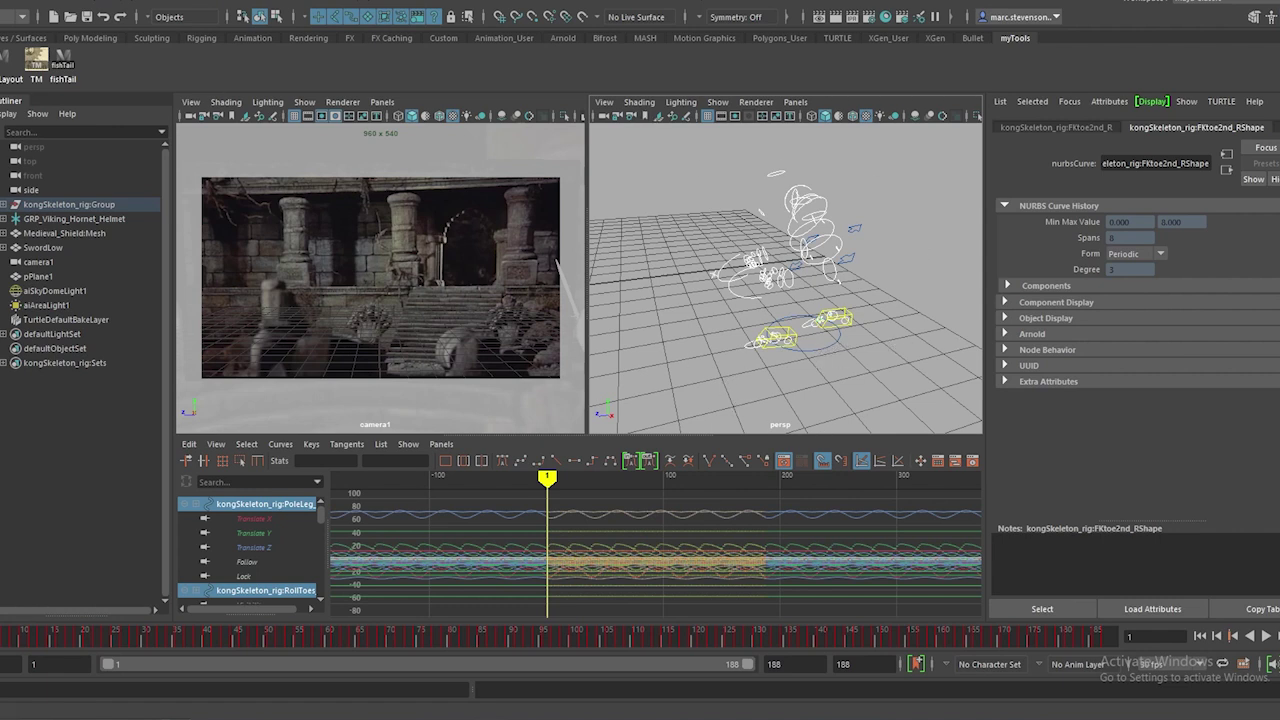
# Bake the two foot controls with Sample by changed from 1.5 to 2.0
pyautogui.click(30, 2)
pyautogui.moveTo(57, 126)
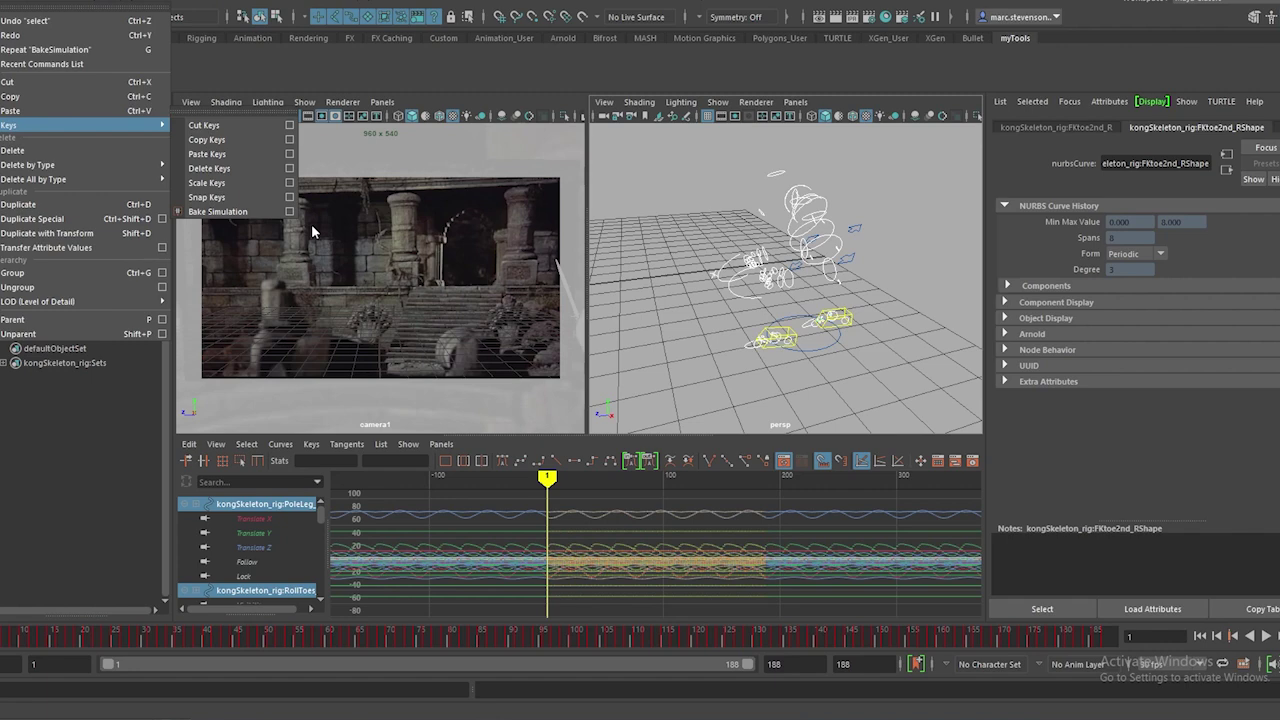
pyautogui.click(289, 211)
pyautogui.doubleClick(560, 424)
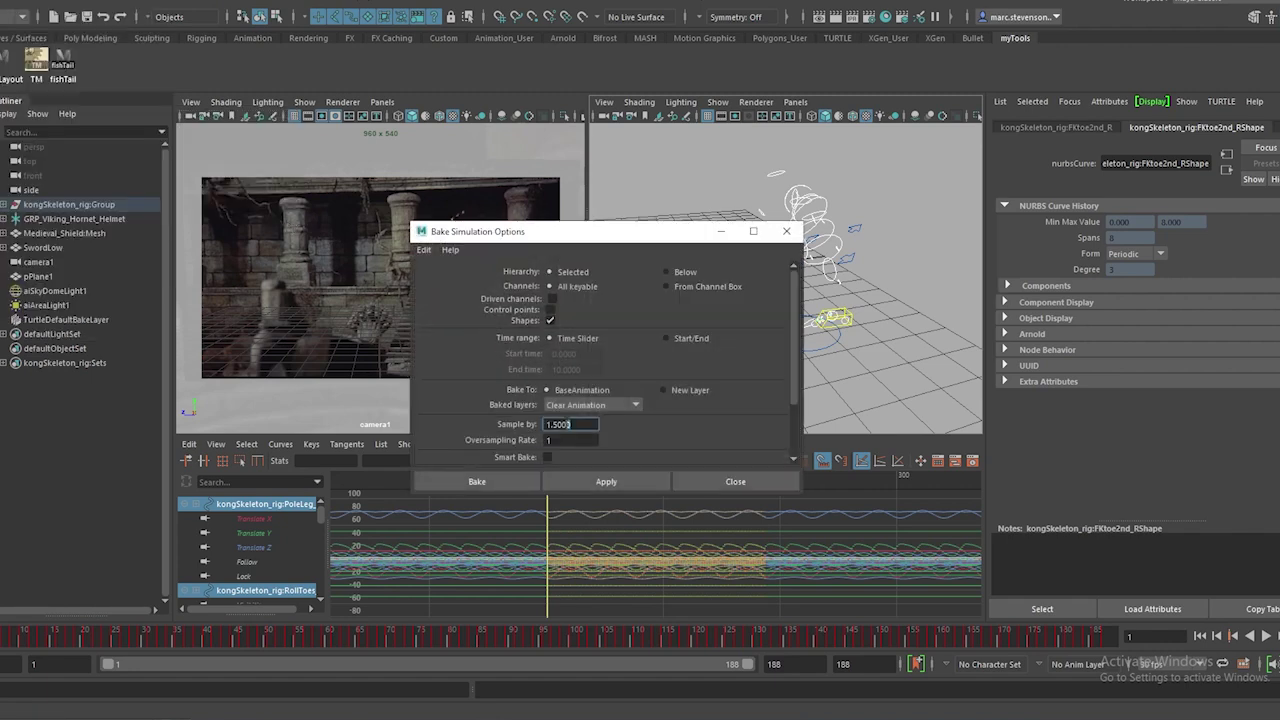
pyautogui.write('2.0')
pyautogui.click(522, 481)
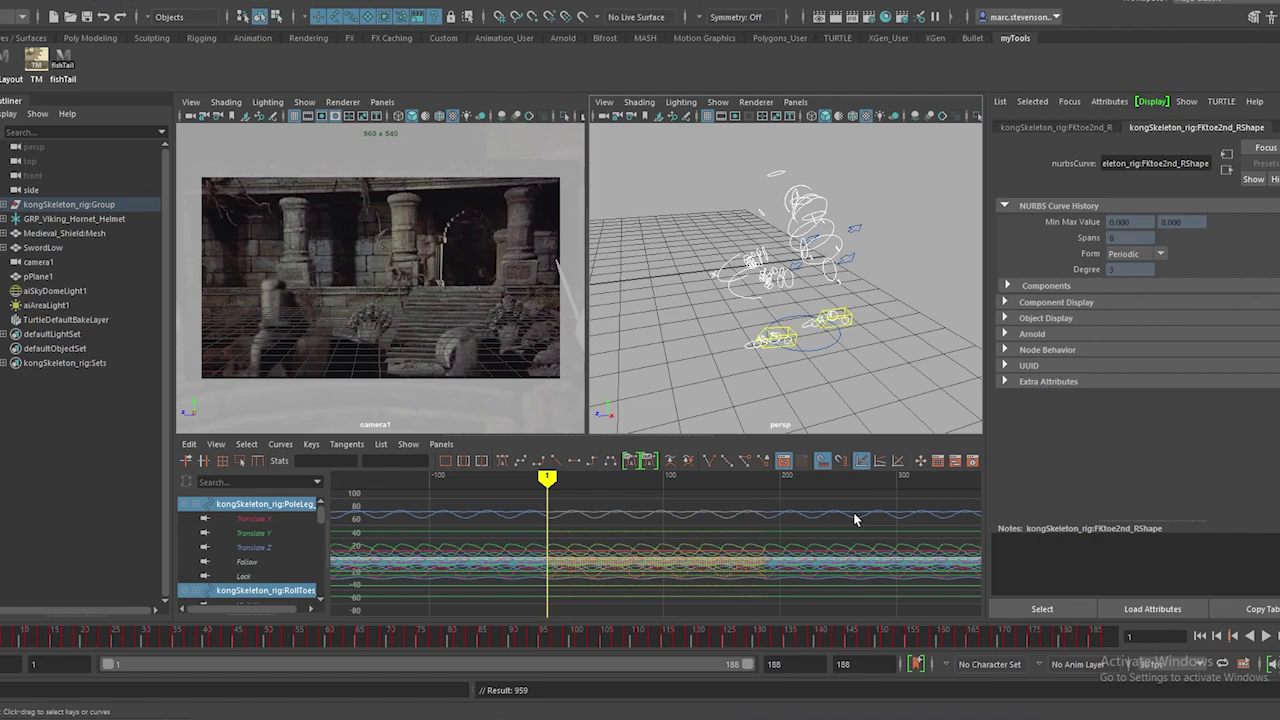
# Make the baked keys stepped, select aiSkyDomeLight1, and maximize the camera1 panel
pyautogui.moveTo(855, 519); pyautogui.dragTo(512, 492)
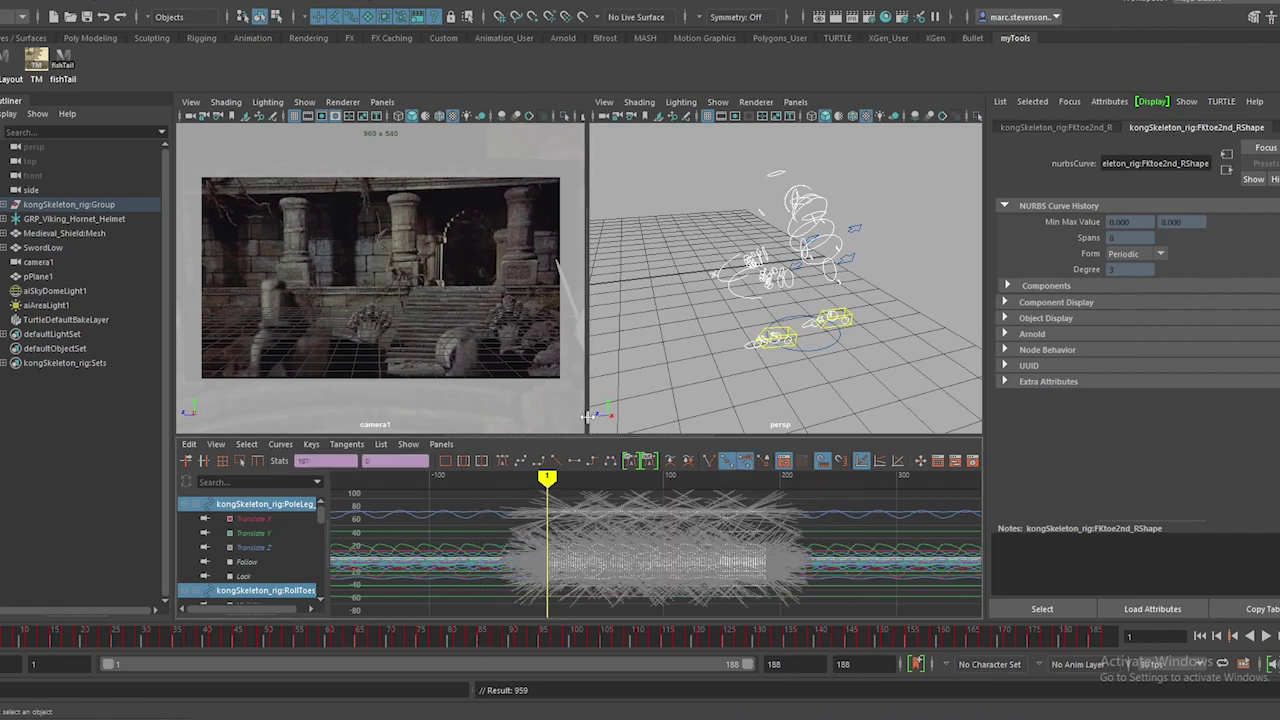
pyautogui.click(591, 462)
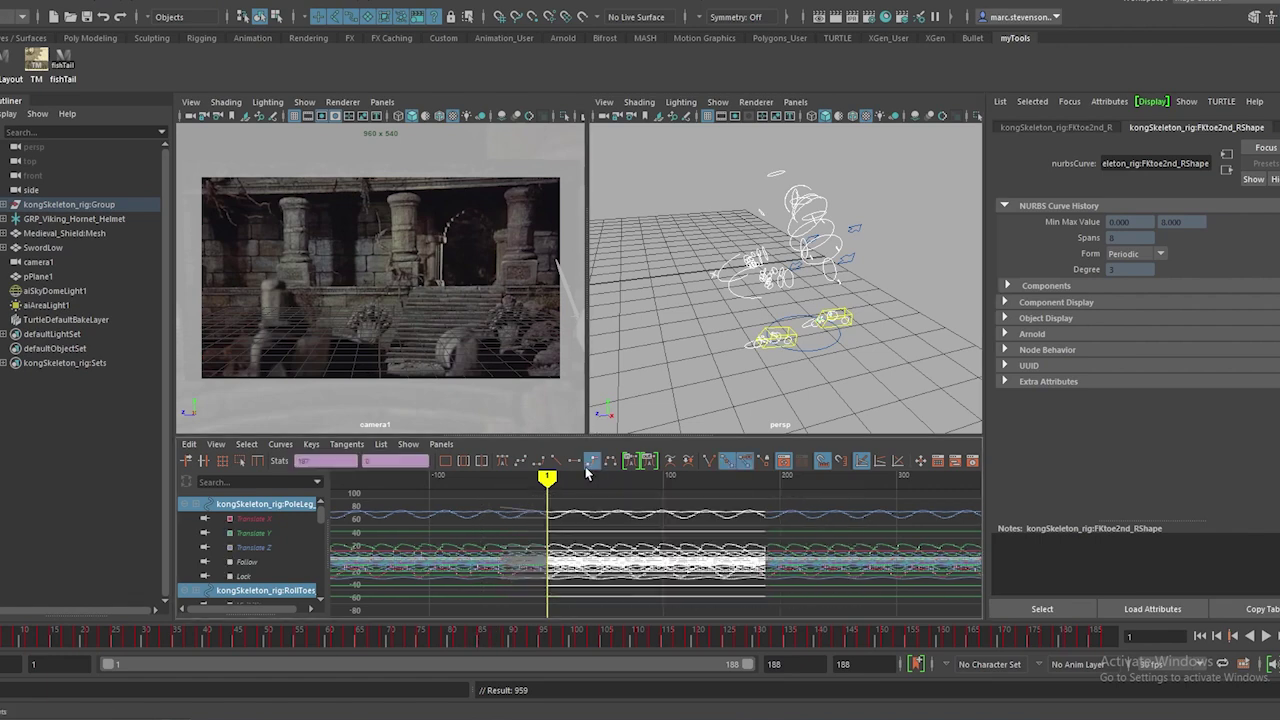
pyautogui.click(485, 406)
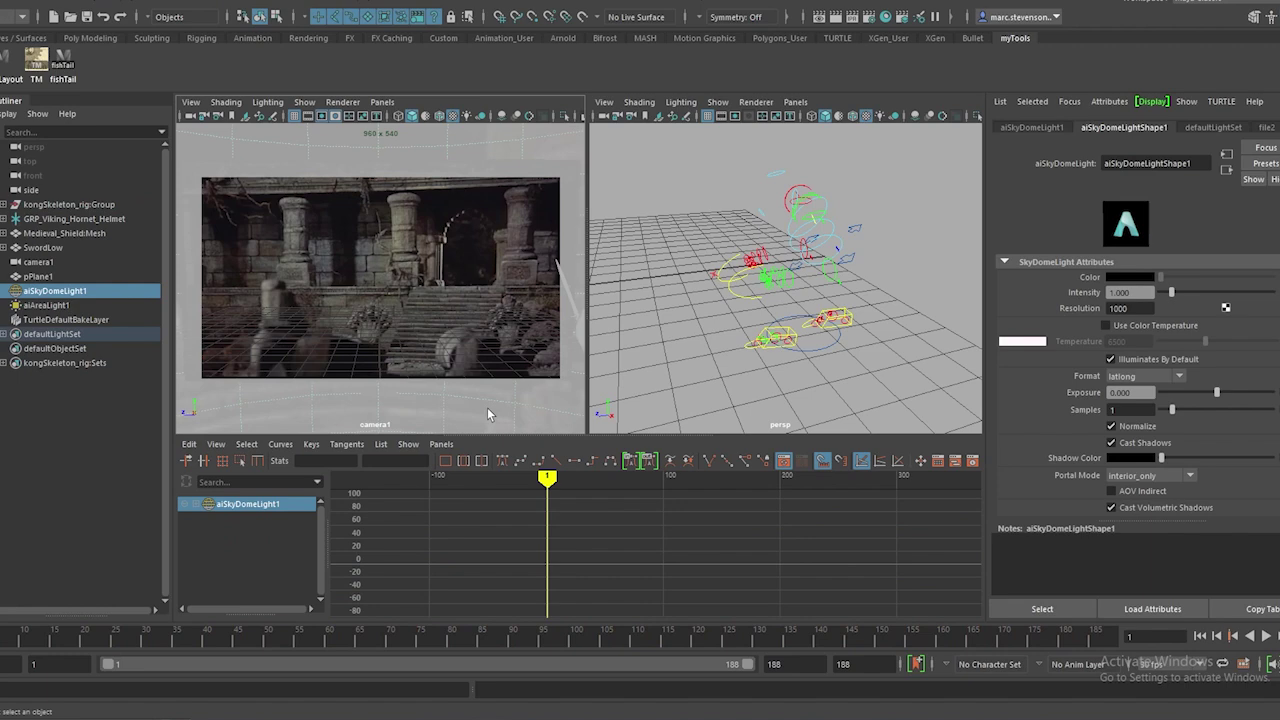
pyautogui.press('space')
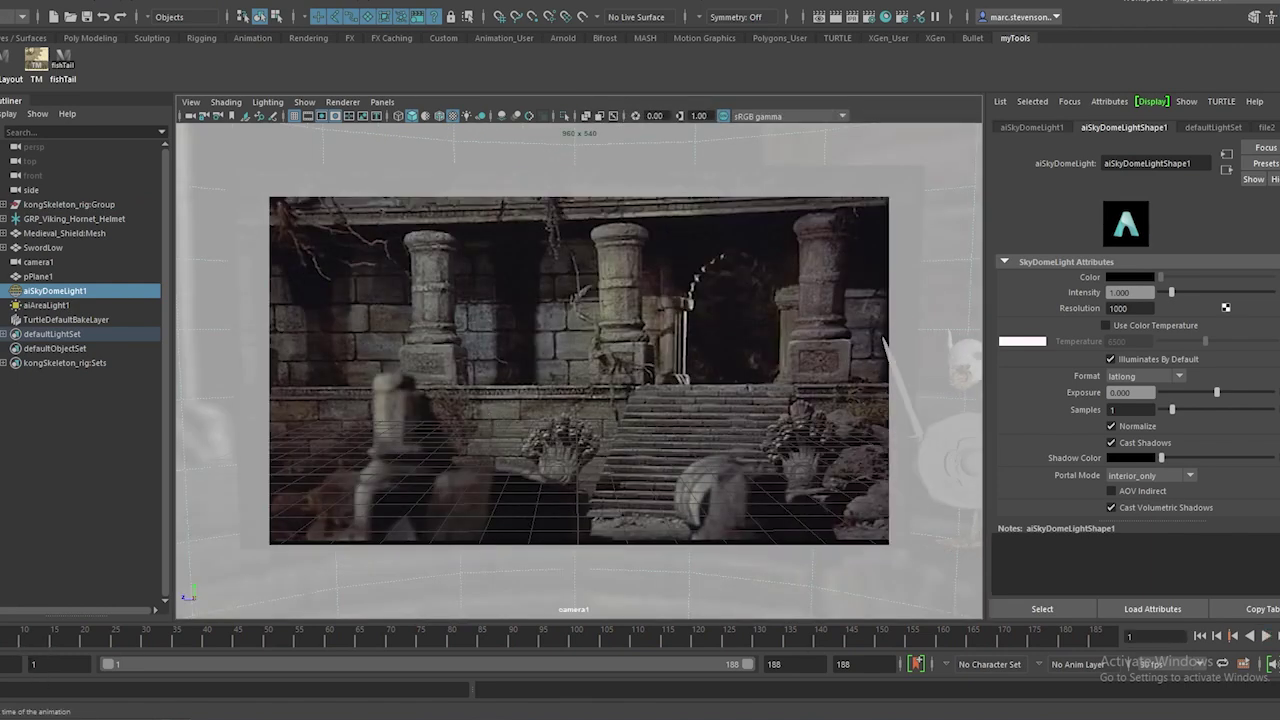
# Play the stepped walk forward from the playback controls
pyautogui.click(1265, 636)
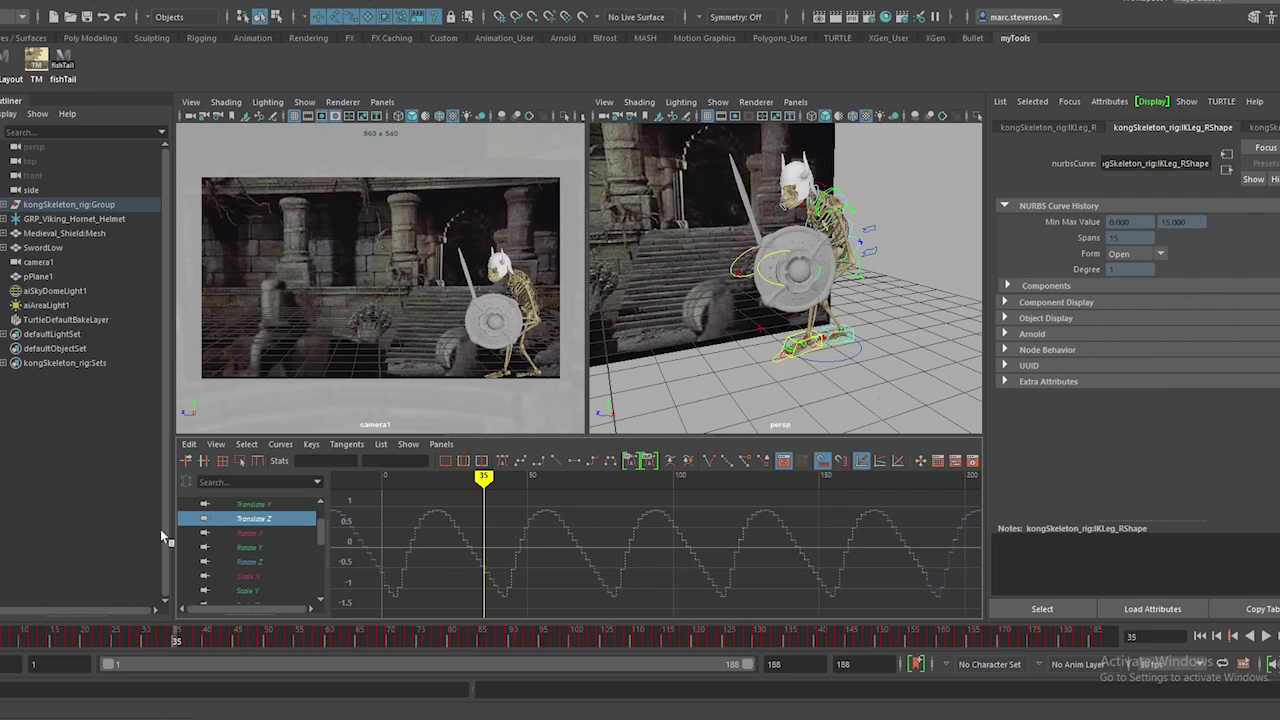
pyautogui.moveTo(183, 645)
pyautogui.mouseDown()
pyautogui.moveTo(256, 650)
pyautogui.moveTo(243, 637)
pyautogui.moveTo(177, 637)
pyautogui.mouseUp()
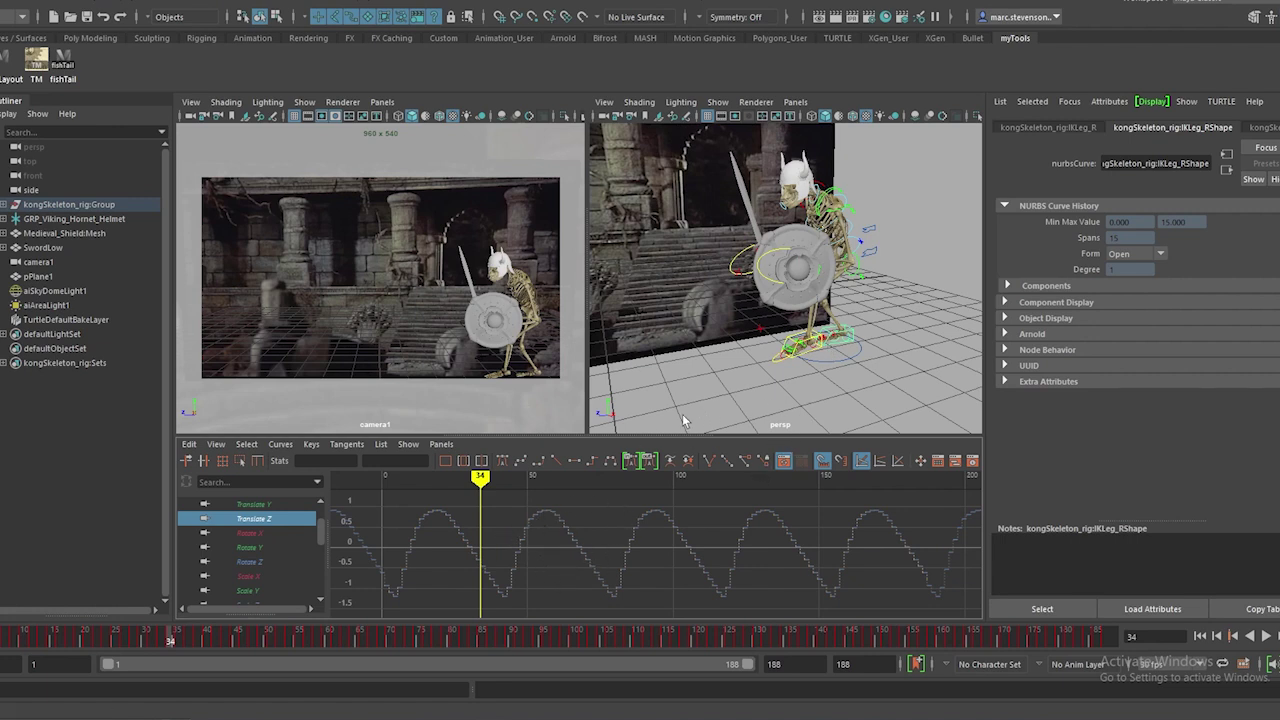
# Smooth the Main control's Translate Z keys, then play the walk in a full-size camera1 view
pyautogui.click(824, 369)
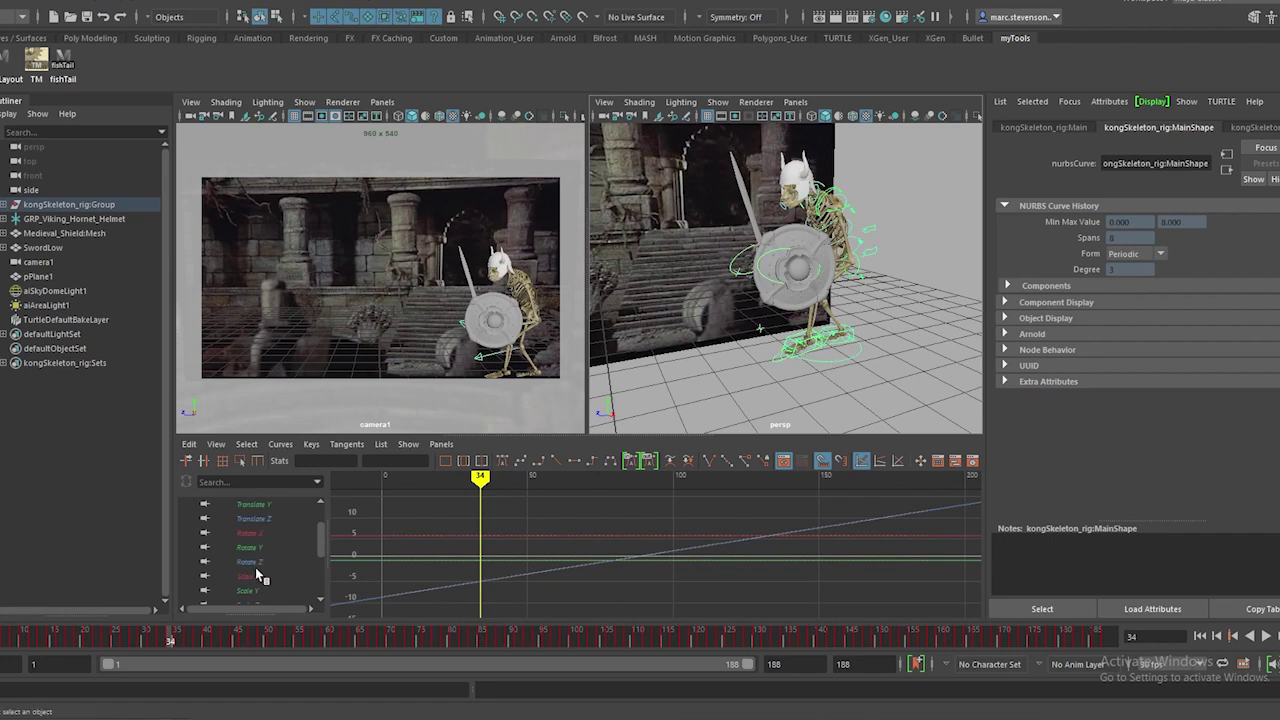
pyautogui.click(272, 520)
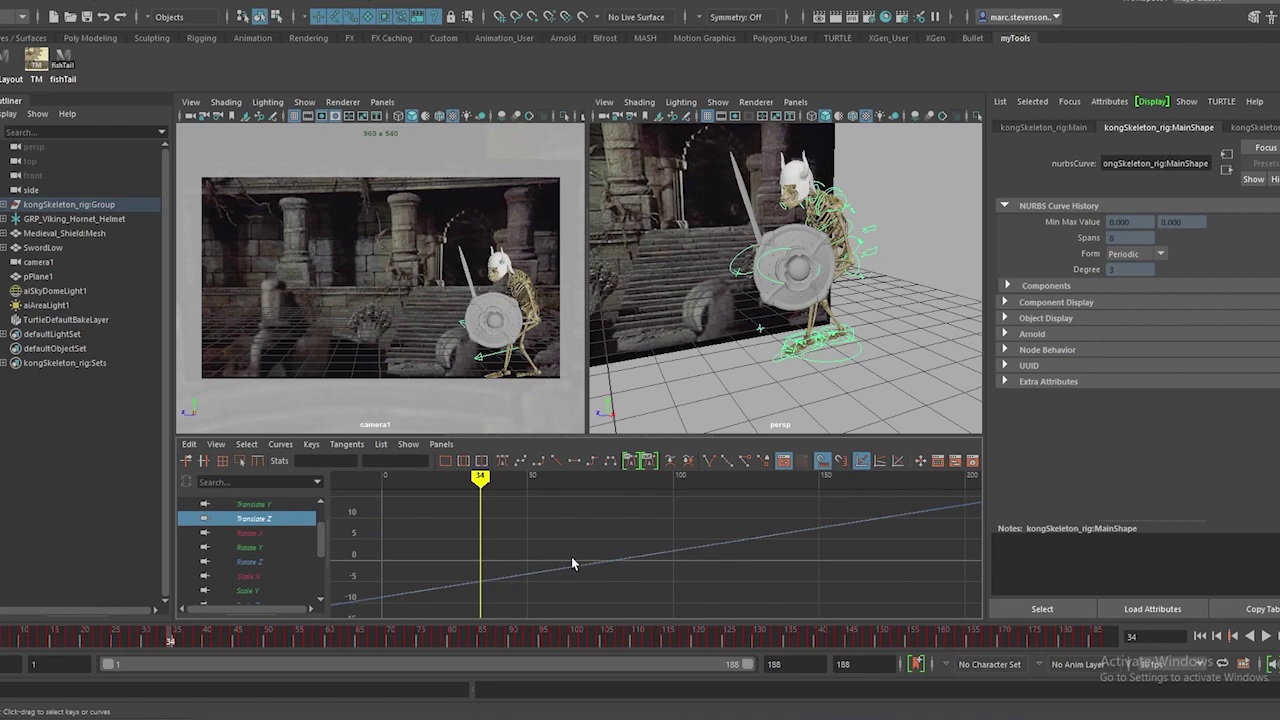
pyautogui.scroll(3, 585, 580)
pyautogui.scroll(-5, 538, 521)
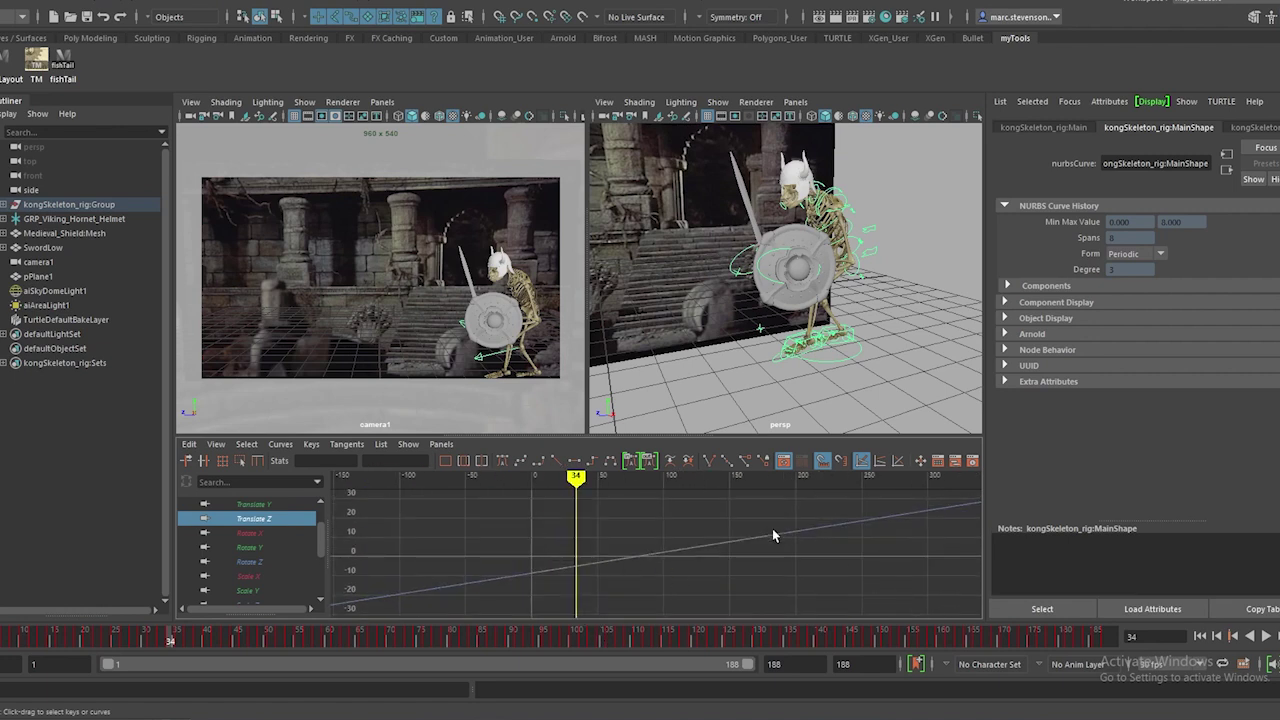
pyautogui.moveTo(726, 555); pyautogui.dragTo(726, 555)
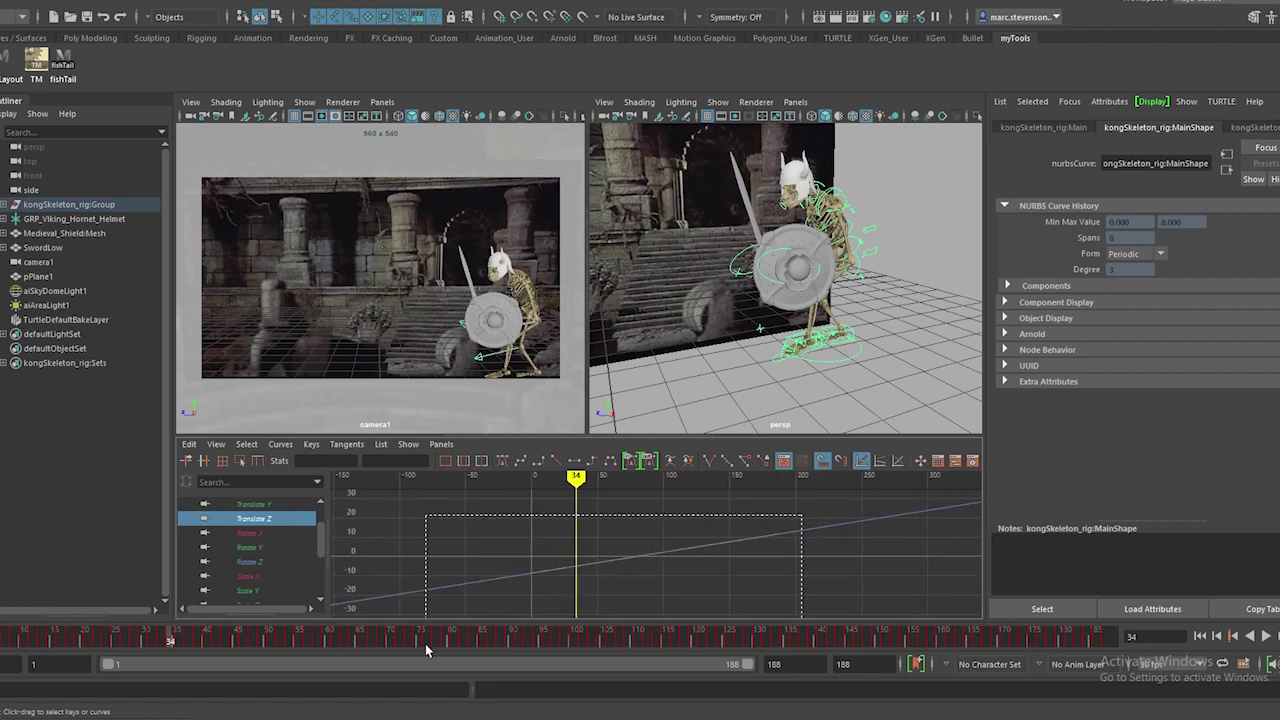
pyautogui.click(502, 461)
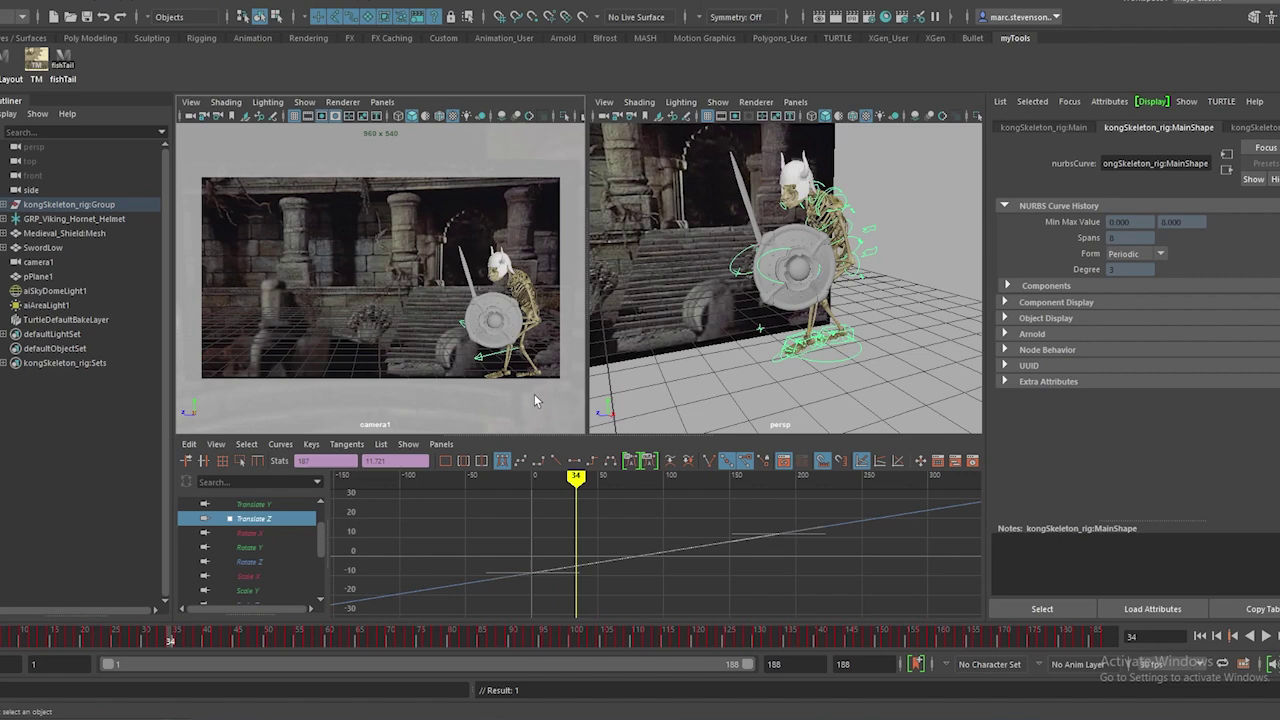
pyautogui.press('space')
pyautogui.click(1265, 637)
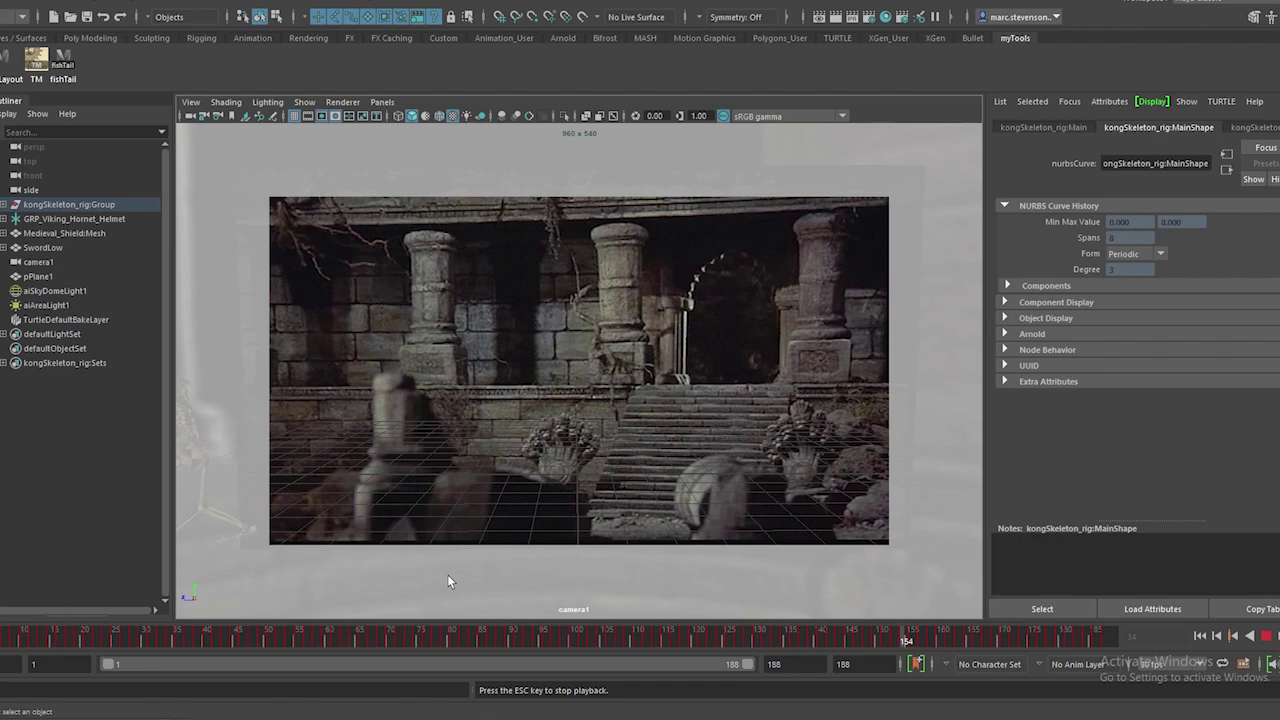
# Stop playback in the multi-pane layout and select the left foot control IKLeg_L
pyautogui.press('space')
pyautogui.click(1266, 638)
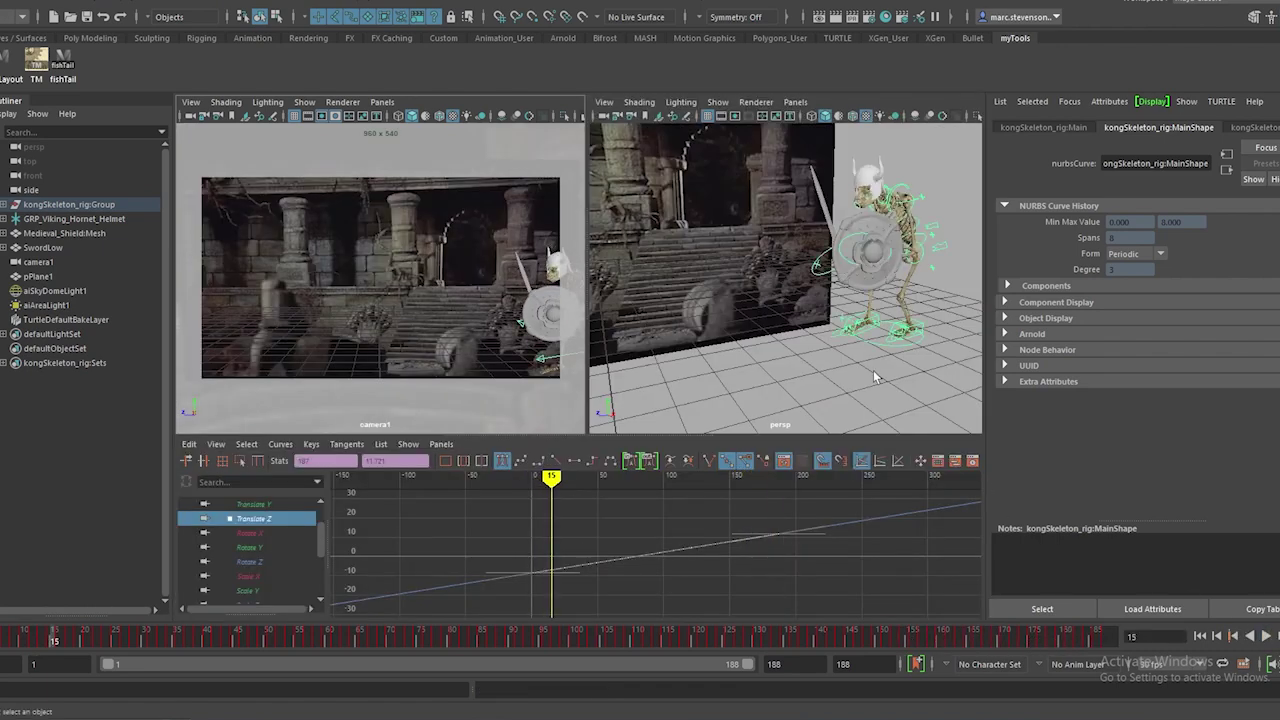
pyautogui.click(904, 335)
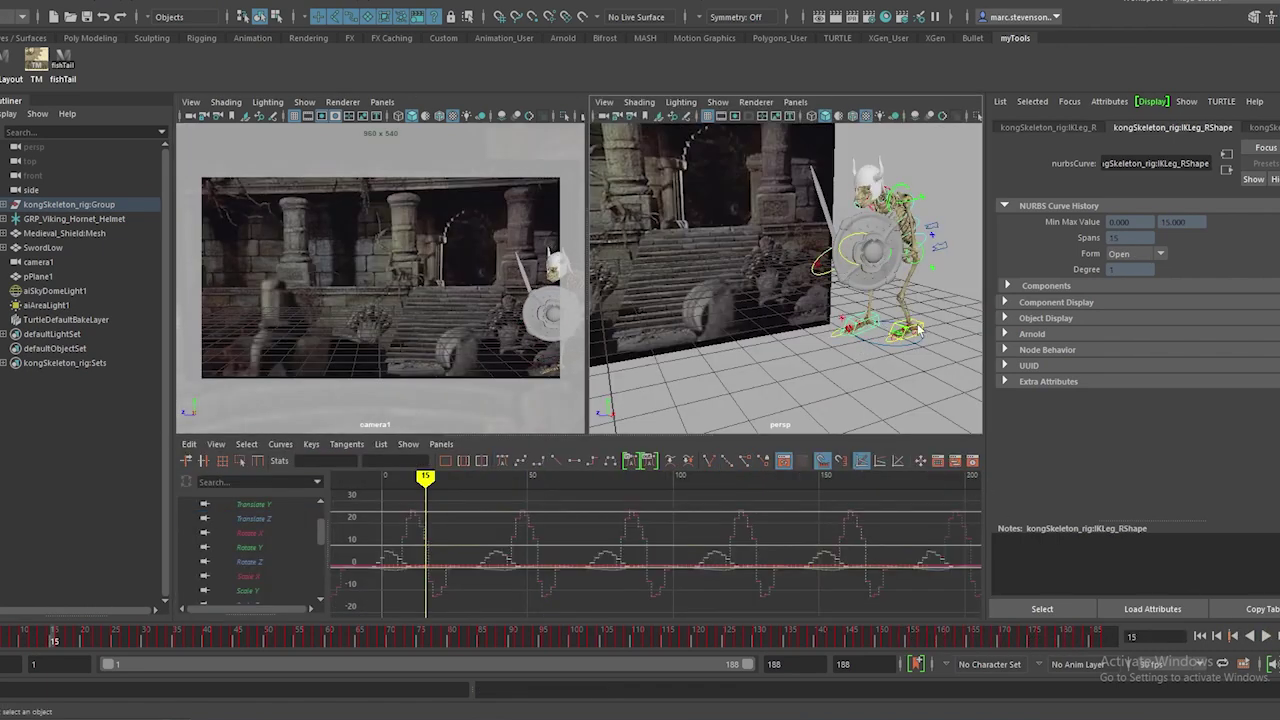
pyautogui.click(922, 328)
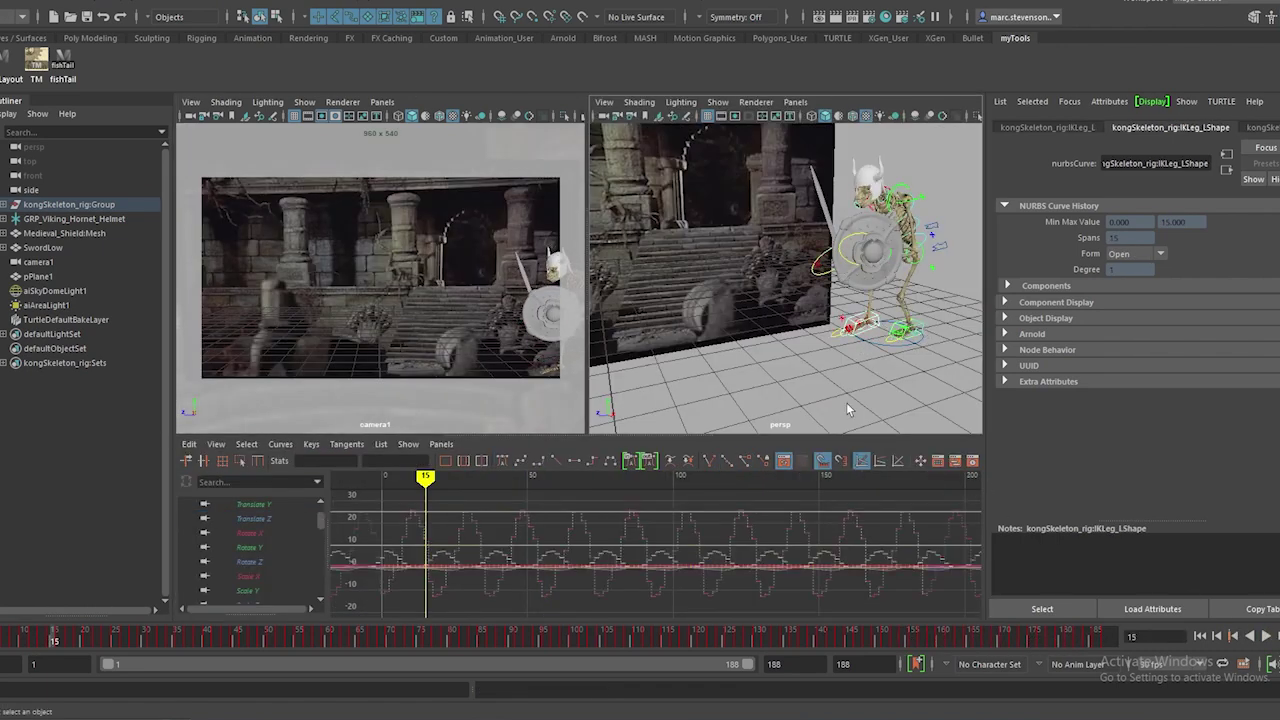
# Apply smooth tangents to all keys on IKLeg_L's Translate Z curve
pyautogui.click(262, 519)
pyautogui.keyDown('alt'); pyautogui.moveTo(544, 565); pyautogui.dragTo(773, 580, button='middle'); pyautogui.keyUp('alt')
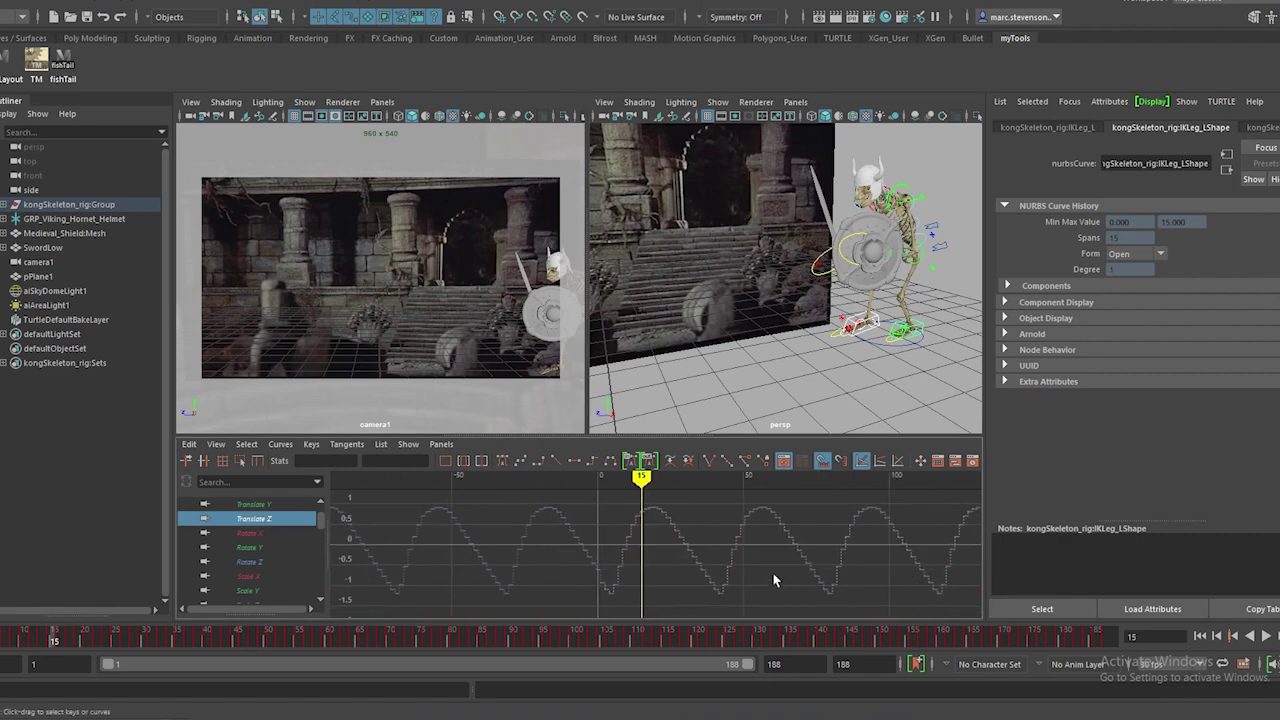
pyautogui.scroll(-5, 667, 575)
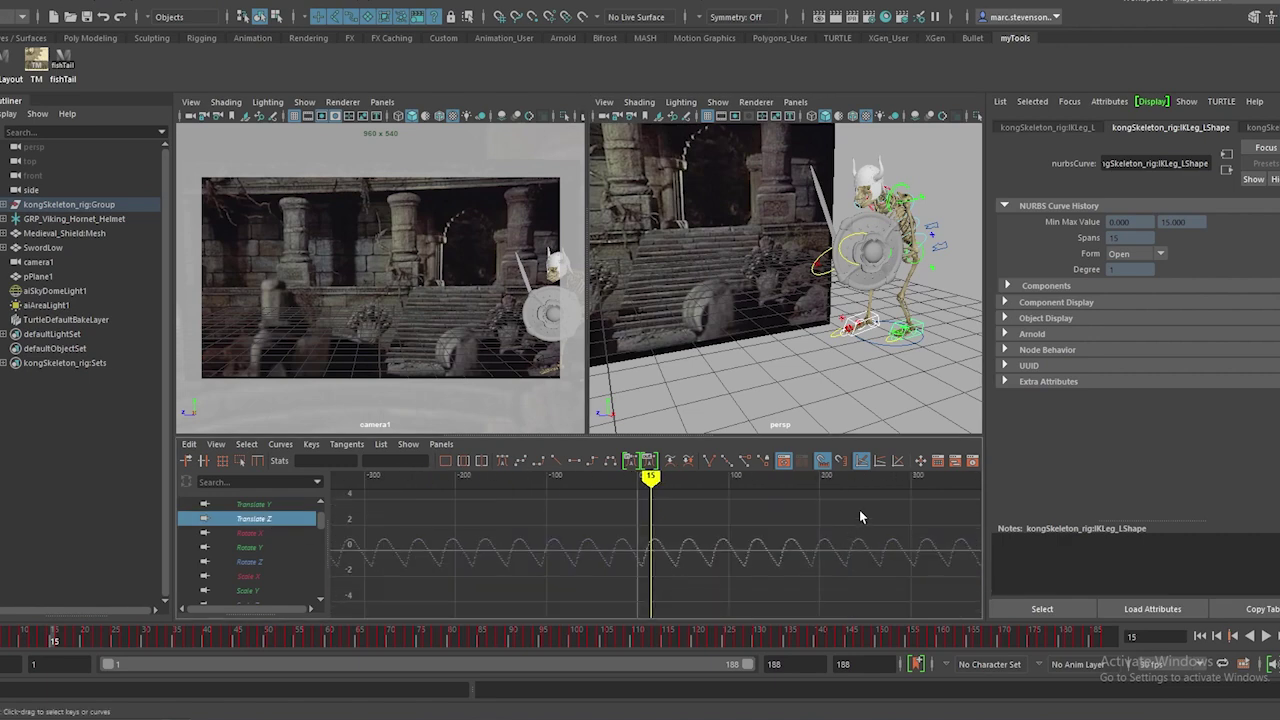
pyautogui.click(549, 584)
pyautogui.press('f')
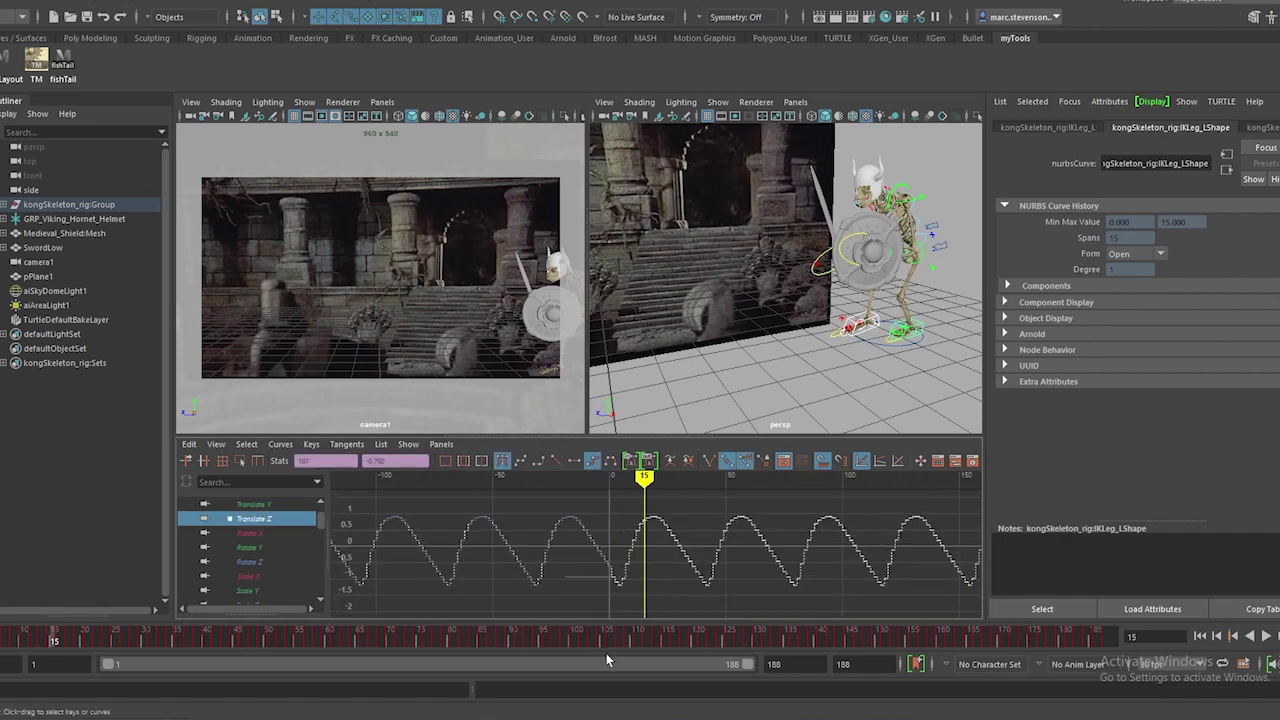
pyautogui.click(504, 462)
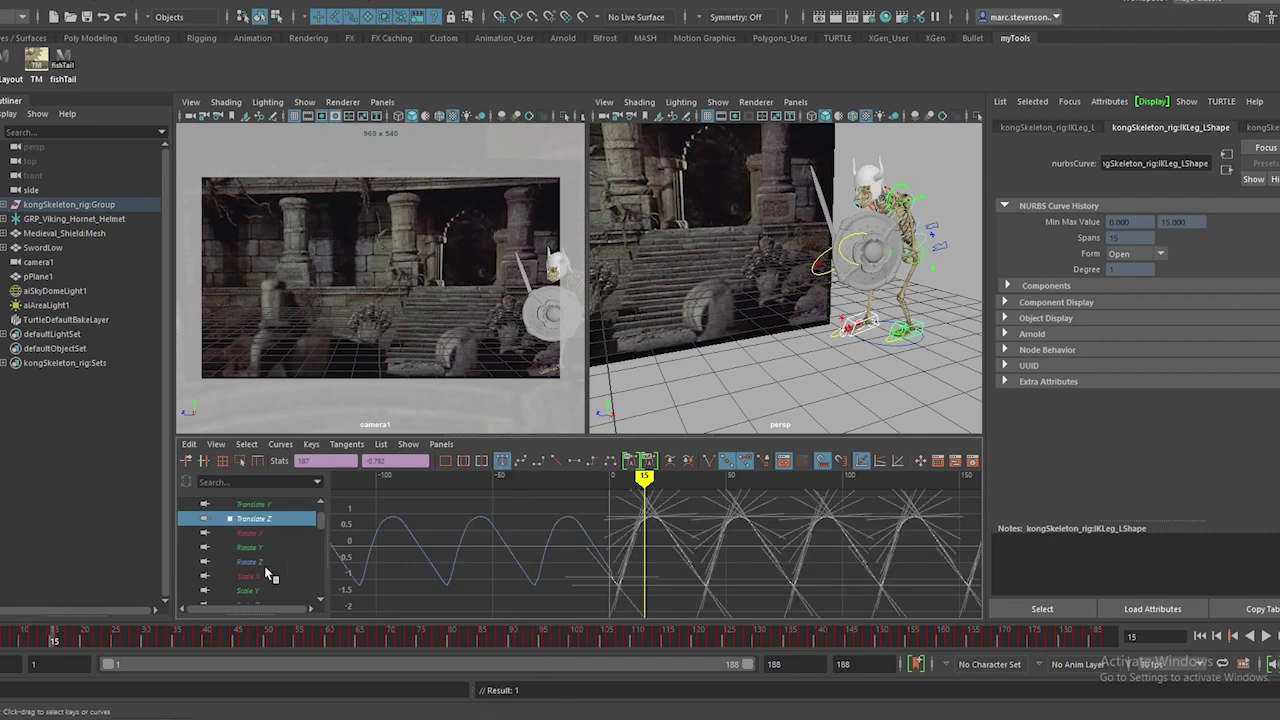
# Re-smooth the foot's Translate Z keys, select aiSkyDomeLight1, and maximize camera1
pyautogui.click(922, 328)
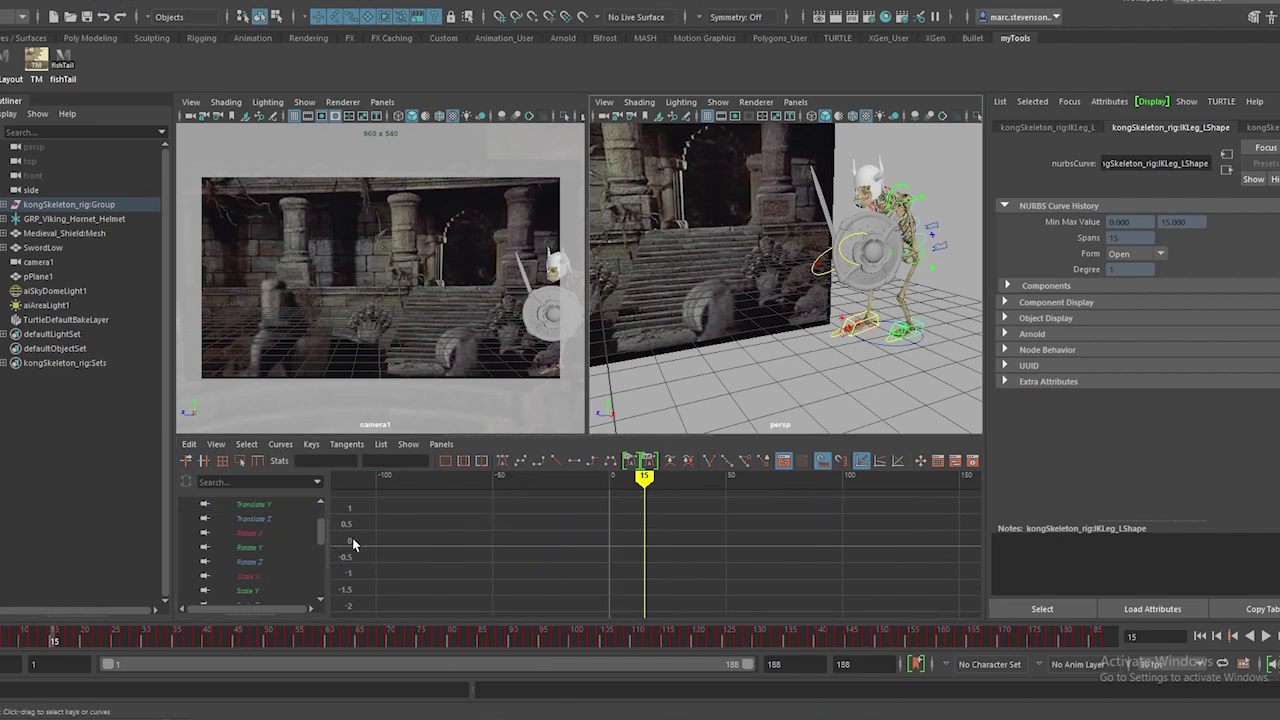
pyautogui.scroll(-5, 757, 526)
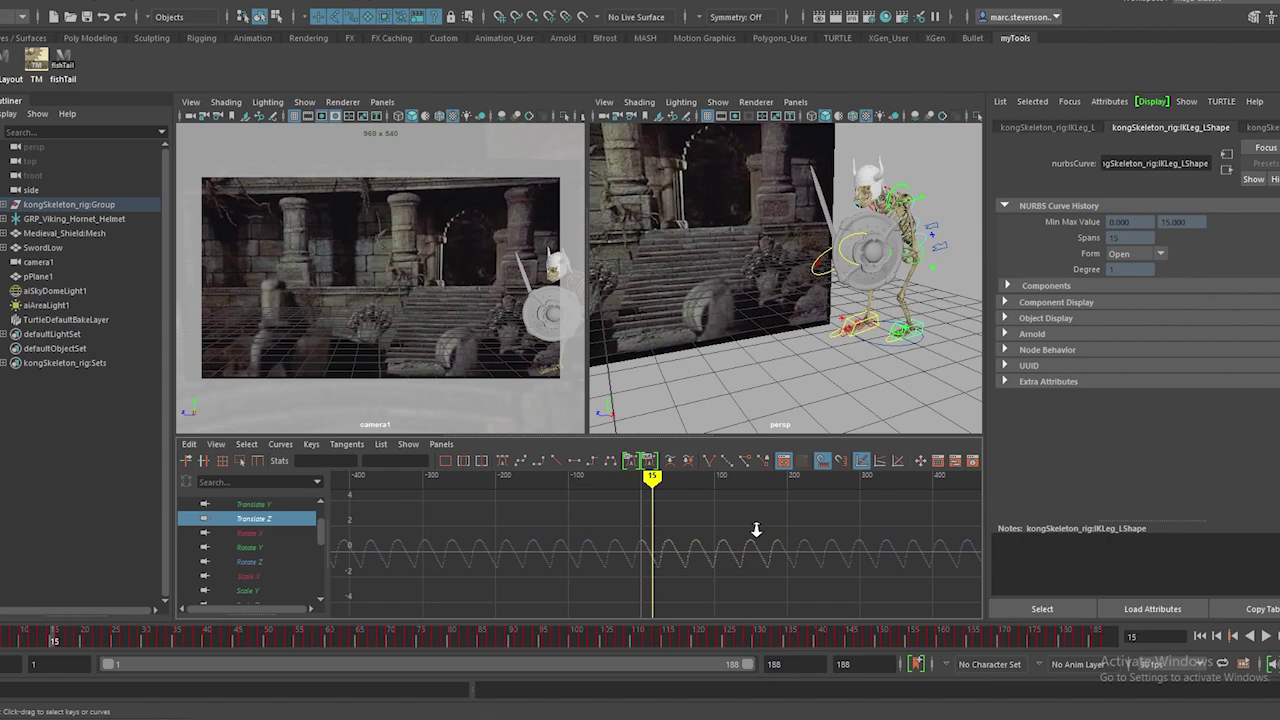
pyautogui.click(436, 547)
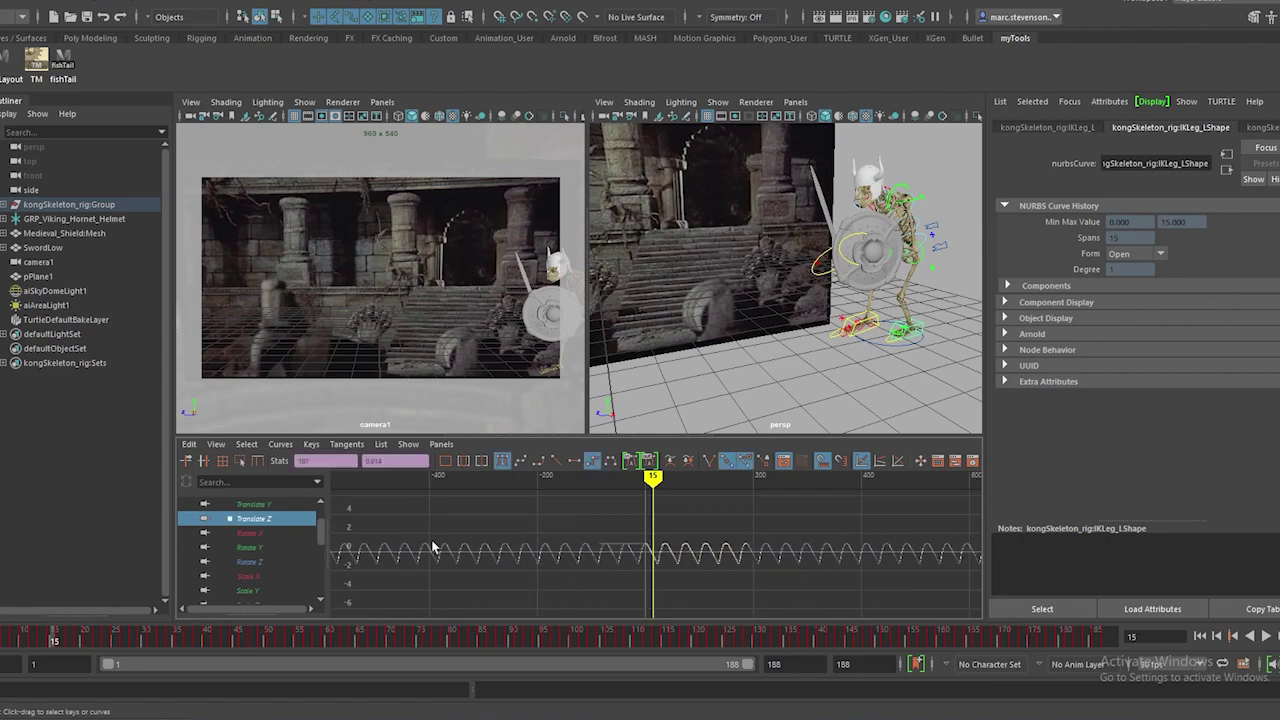
pyautogui.click(520, 464)
pyautogui.scroll(5, 627, 548)
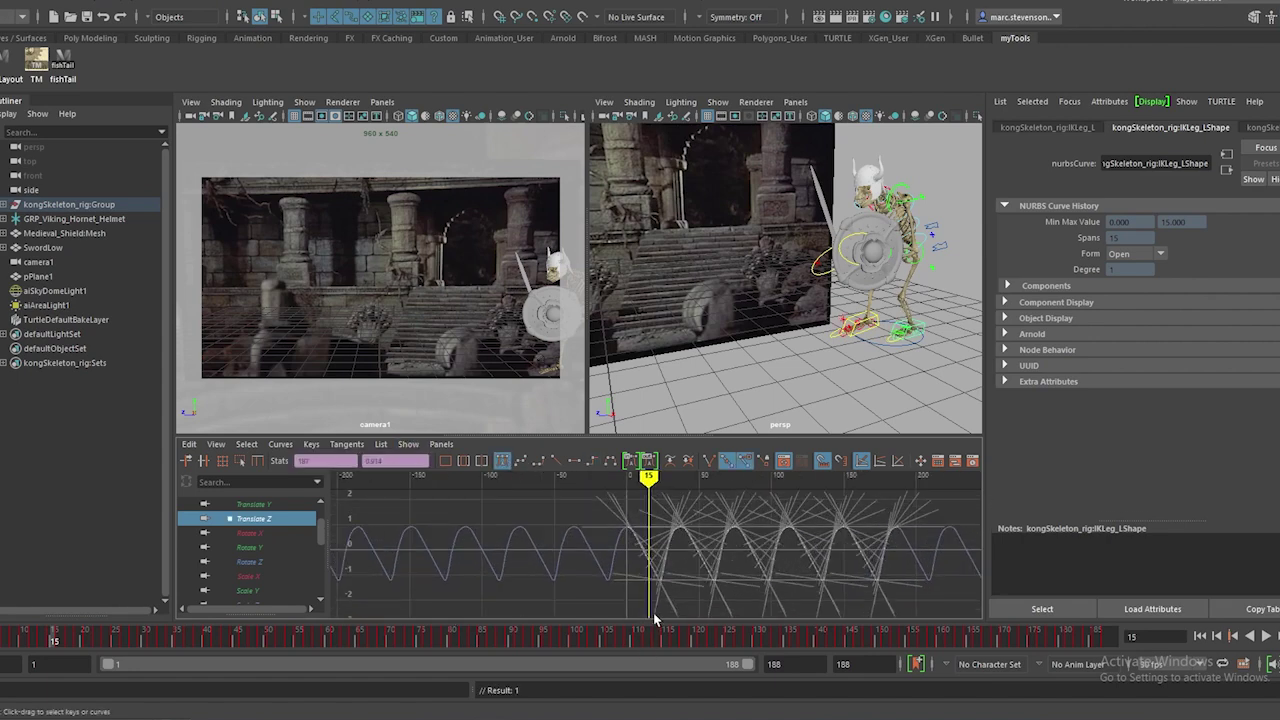
pyautogui.click(637, 596)
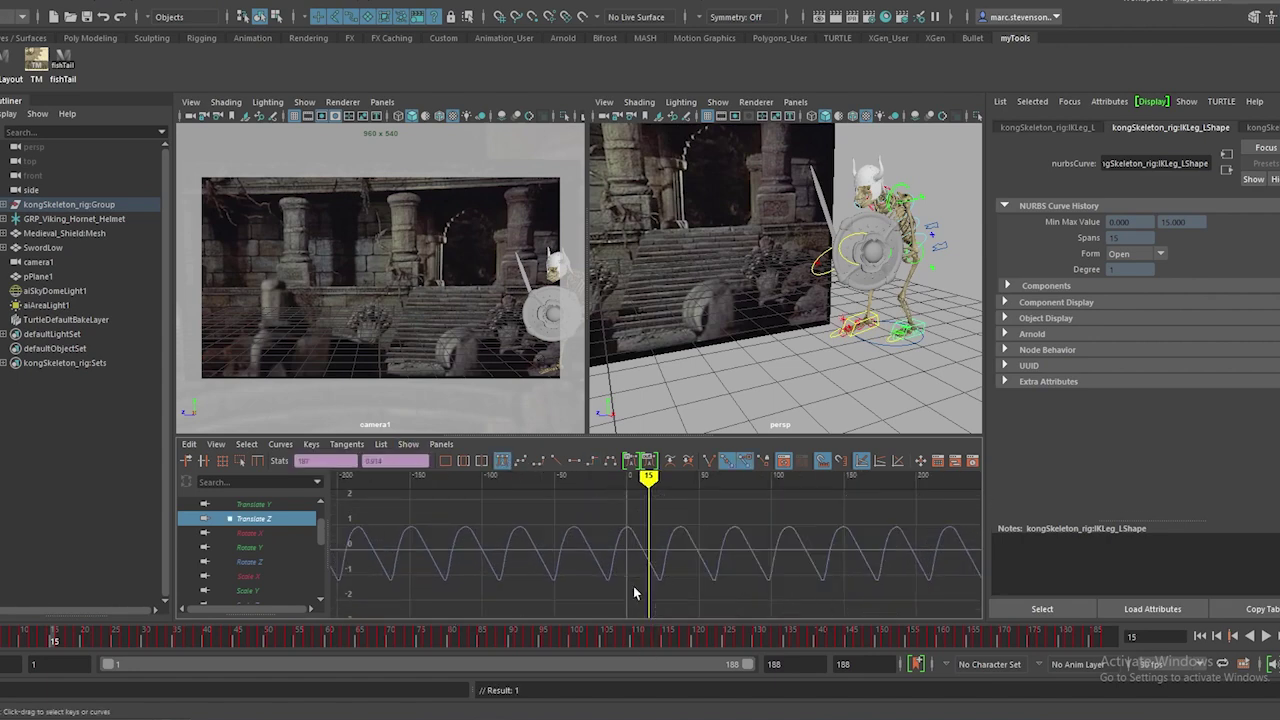
pyautogui.click(482, 393)
pyautogui.press('space')
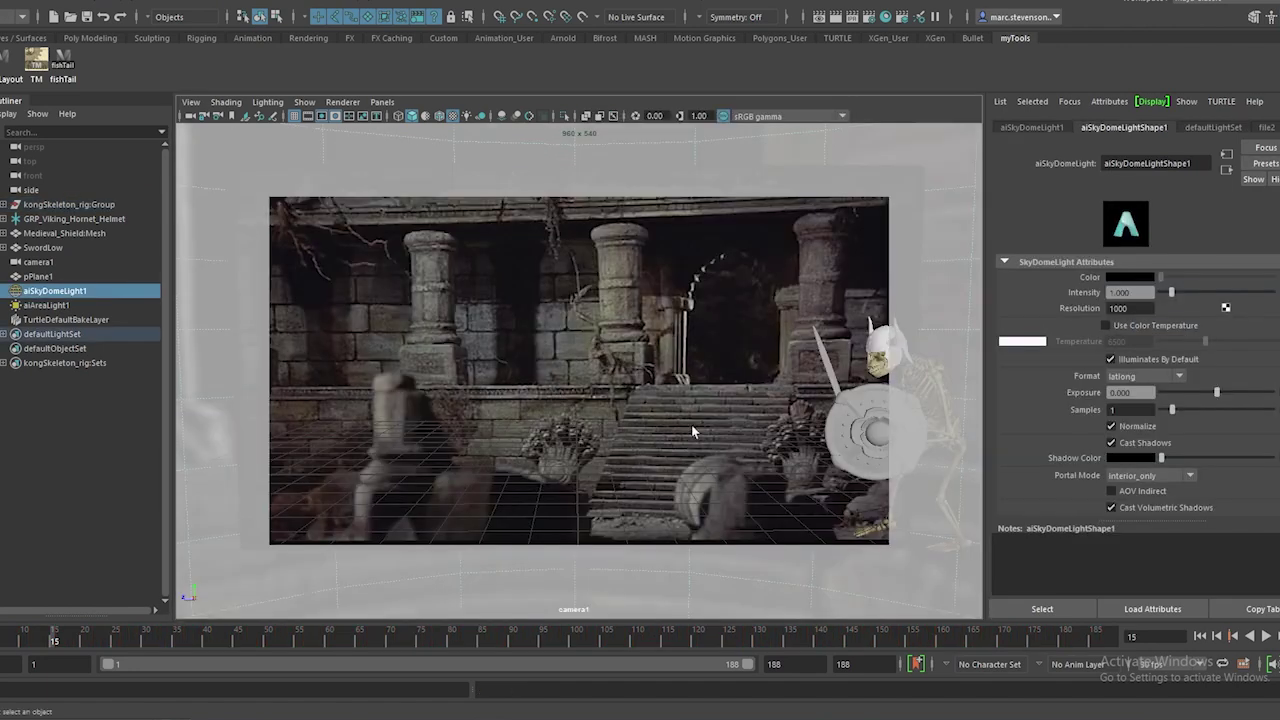
# Play the stepped skeleton walk in camera1 across the temple backdrop
pyautogui.click(1264, 644)
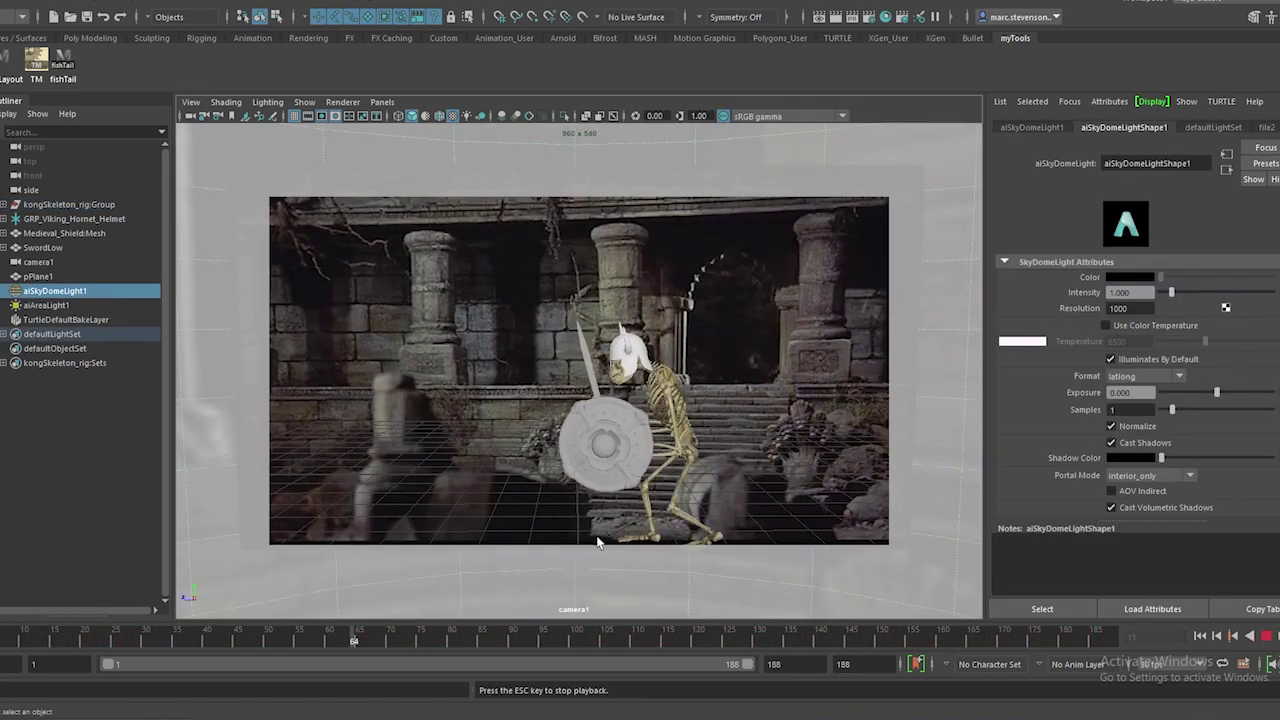